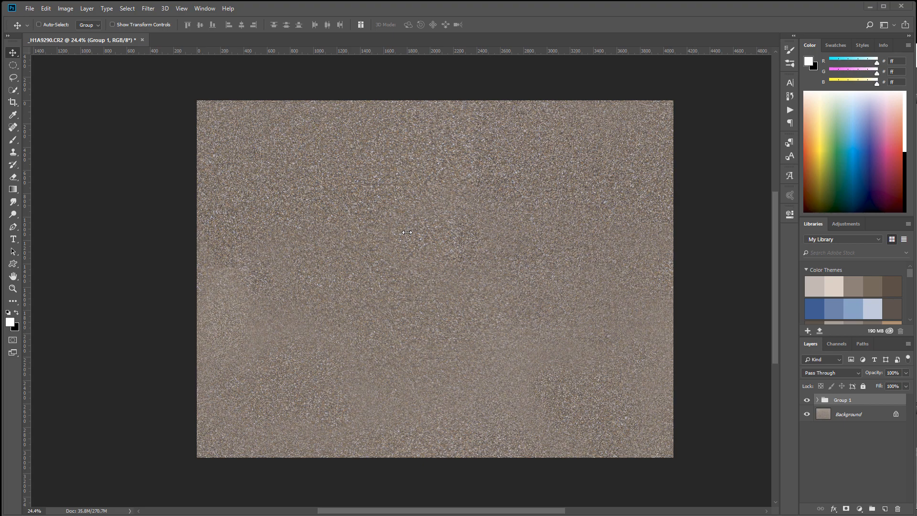
- Examine the finished sand texture up close and the layers stored inside Group 1
scroll(407, 231, "up", 4)
scroll(408, 231, "down", 4)
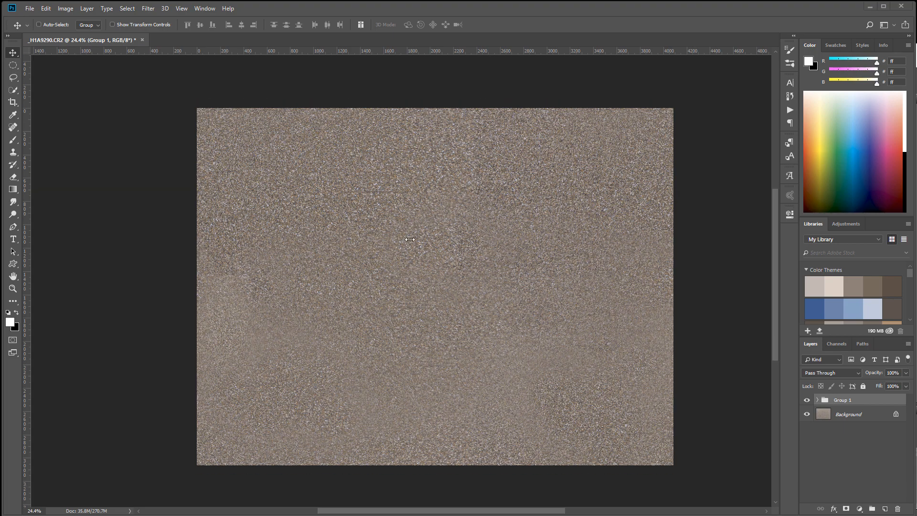
scroll(345, 198, "up", 11)
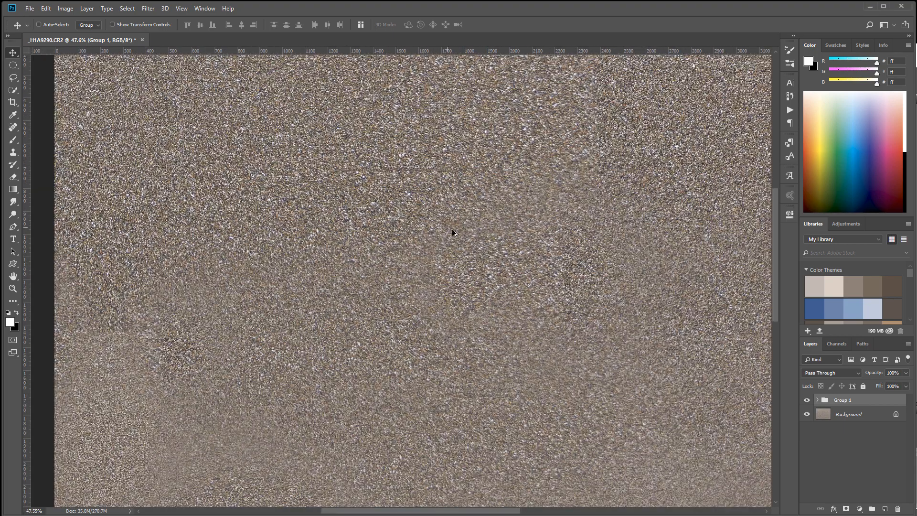
scroll(454, 233, "down", 4)
left_click_drag(516, 148, 434, 158)
scroll(523, 273, "down", 8)
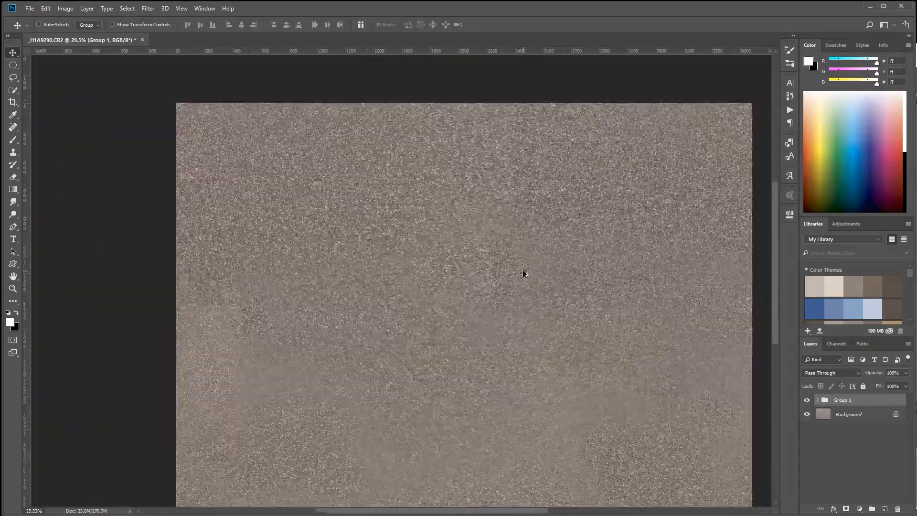
scroll(544, 311, "up", 1)
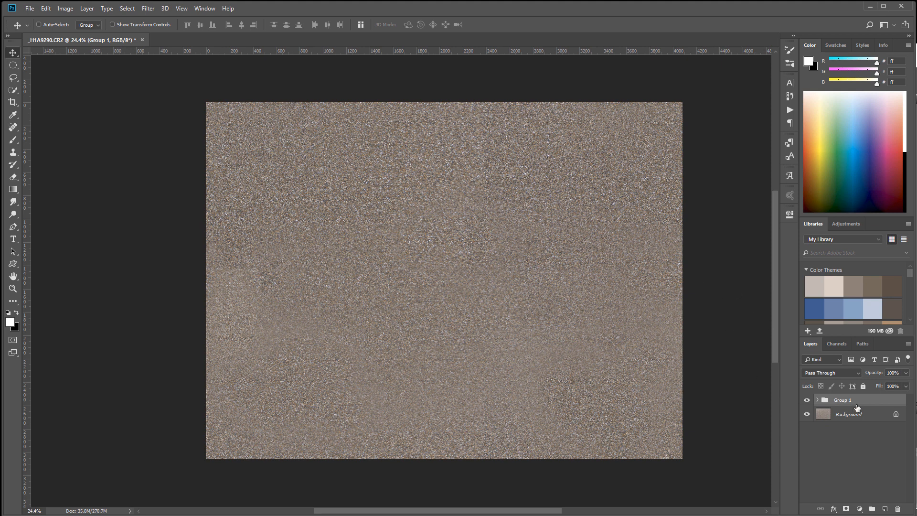
left_click(817, 401)
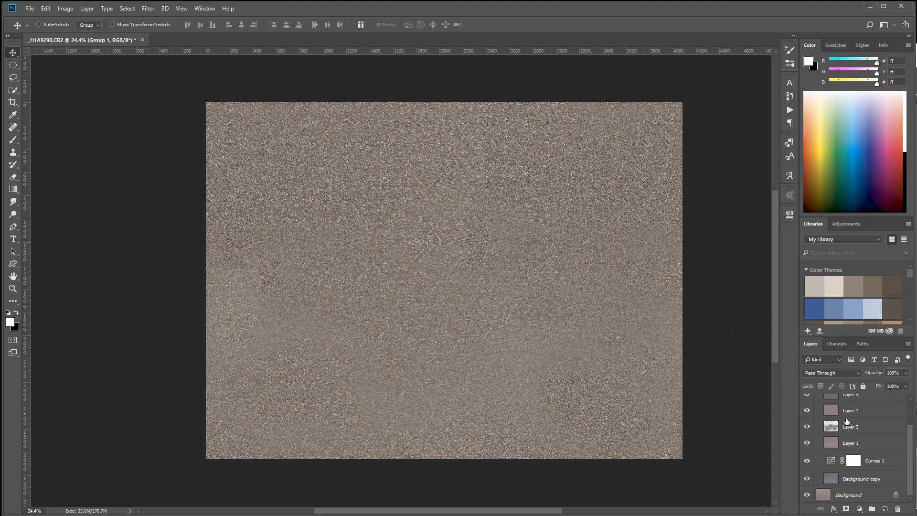
left_click(816, 401)
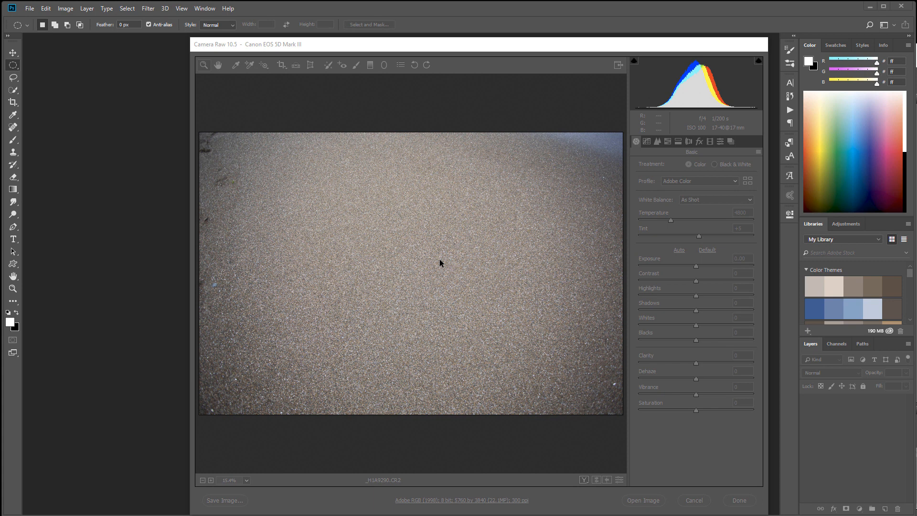
- Remove chromatic aberration from the raw sand photo and enable profile corrections for its Canon lens
left_click(406, 219)
key("ctrl+0")
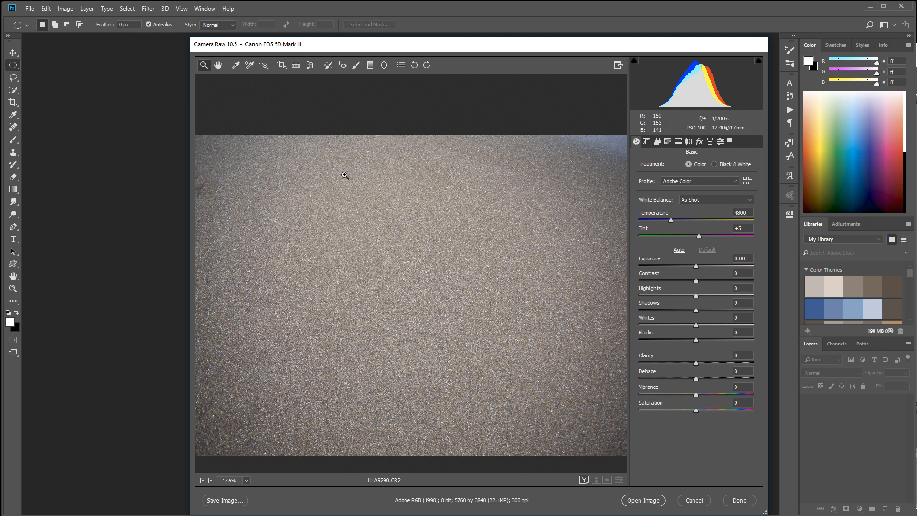
scroll(423, 259, "down", 4)
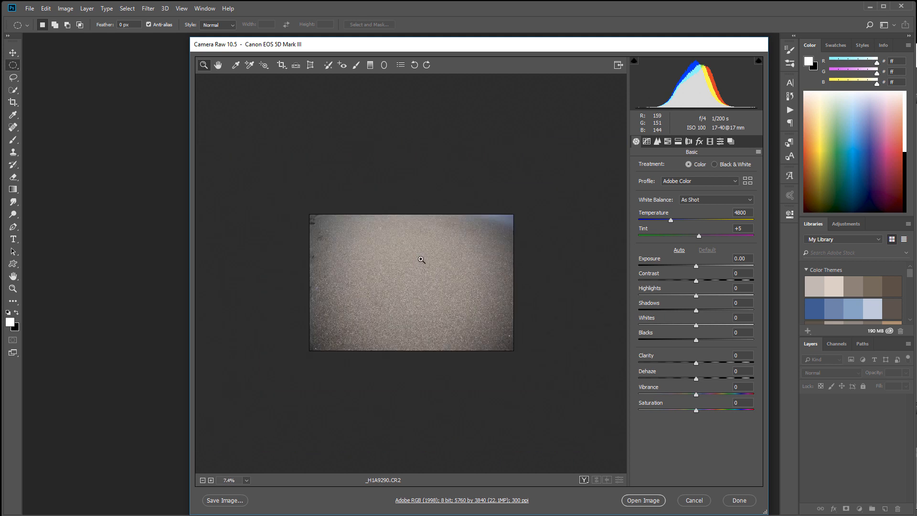
scroll(422, 260, "up", 2)
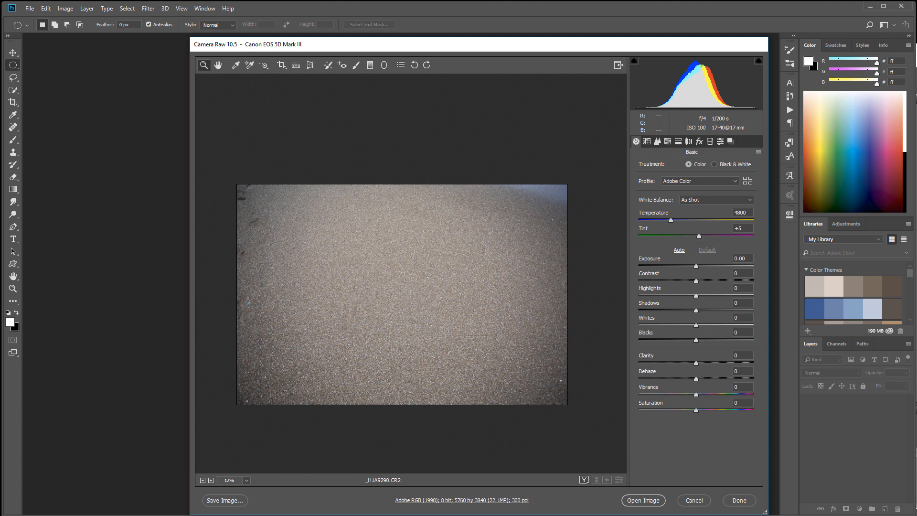
key("Return")
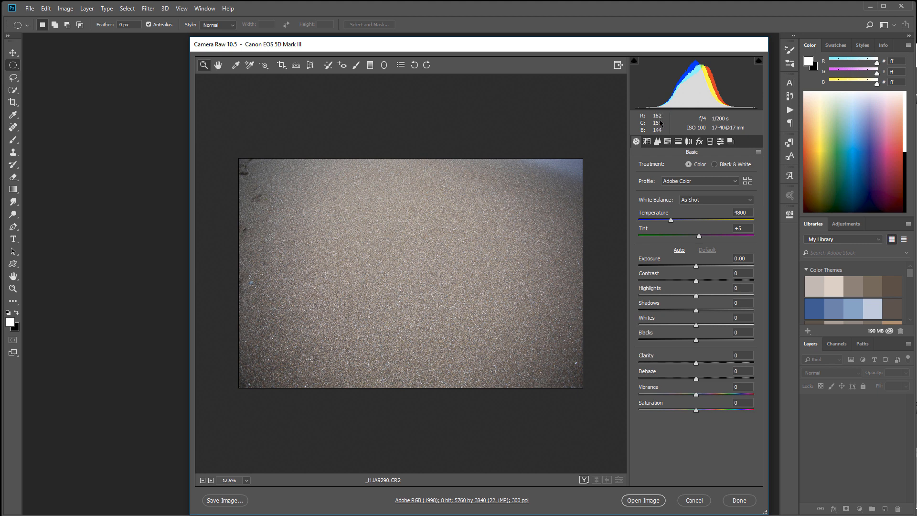
left_click(688, 142)
left_click(689, 186)
left_click(685, 194)
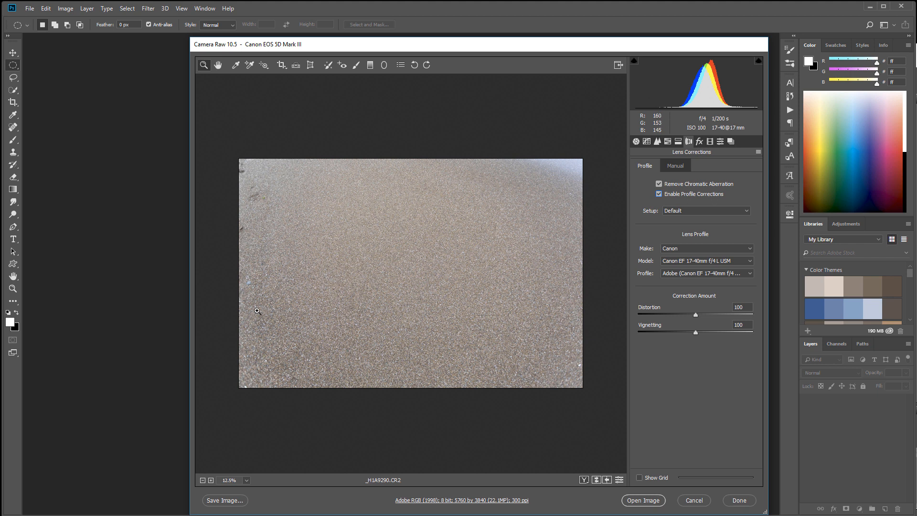
- Check the sand grain across the corrected photo and increase its sharpening amount
left_click_drag(249, 252, 280, 274)
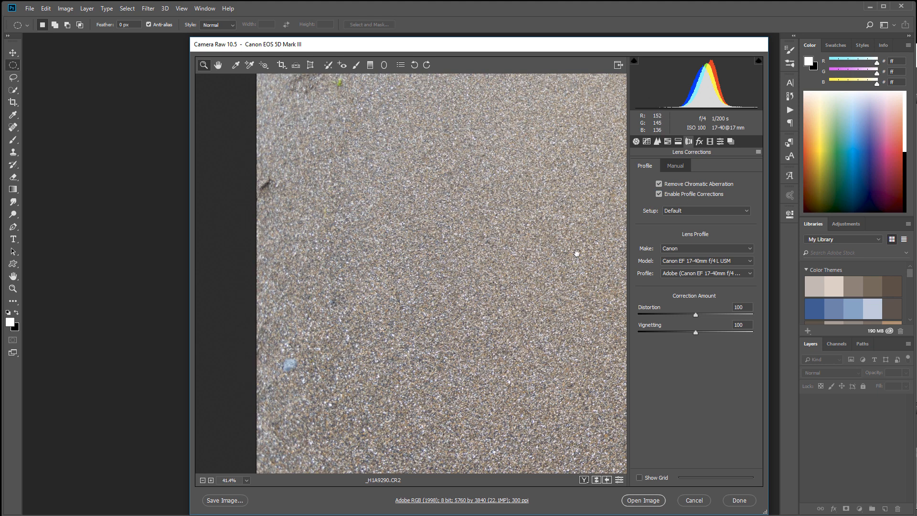
left_click_drag(575, 253, 288, 256)
left_click_drag(433, 261, 393, 226)
left_click_drag(522, 257, 409, 264)
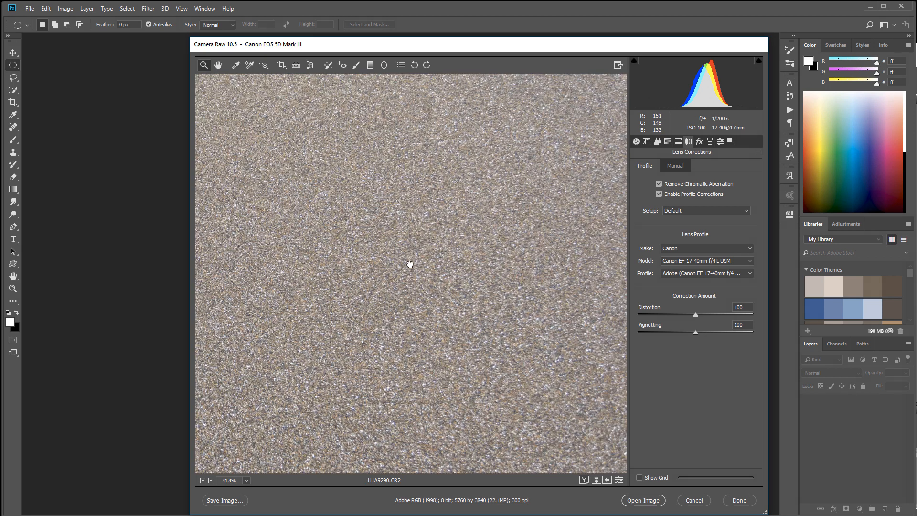
left_click_drag(475, 247, 443, 256)
left_click_drag(345, 249, 389, 262)
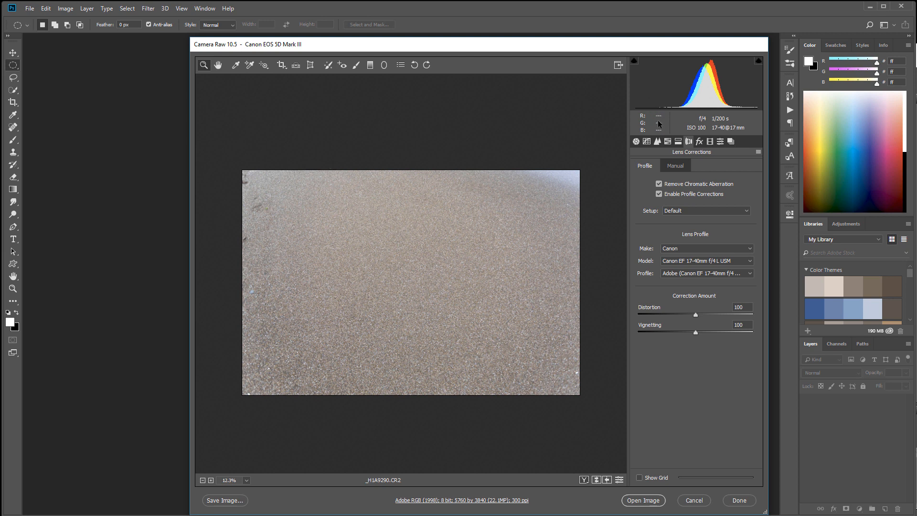
left_click(657, 141)
left_click_drag(415, 241, 430, 255)
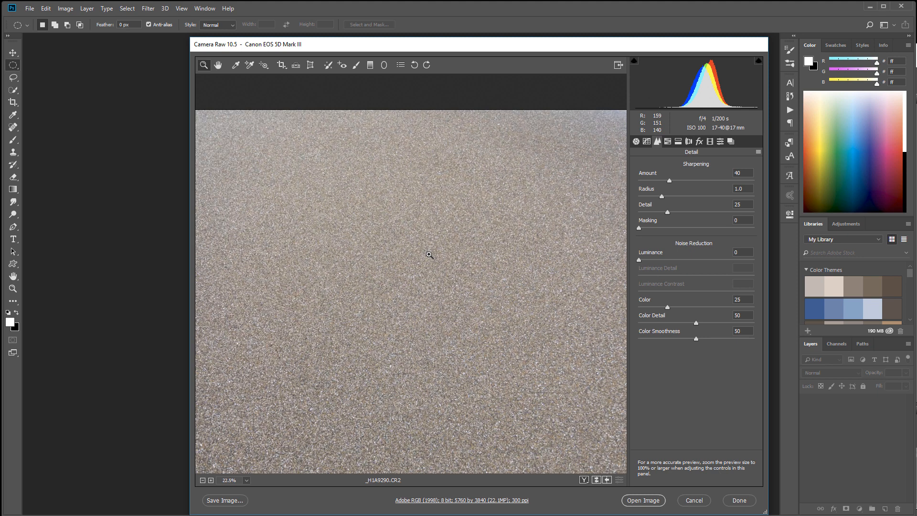
left_click_drag(670, 174, 697, 180)
- Set the raw photo's Highlights to -91 and Shadows to +11
left_click(636, 142)
key("ctrl+0")
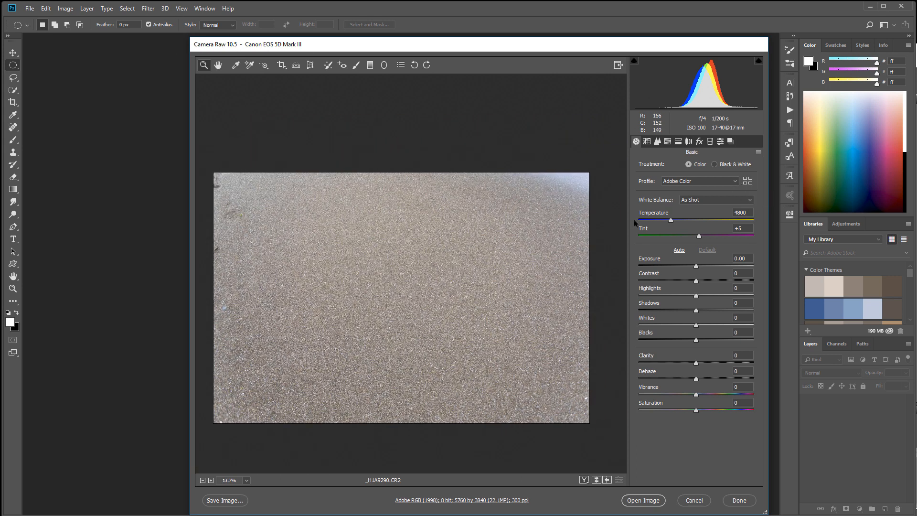
left_click_drag(695, 295, 650, 310)
left_click(464, 294)
left_click(464, 294)
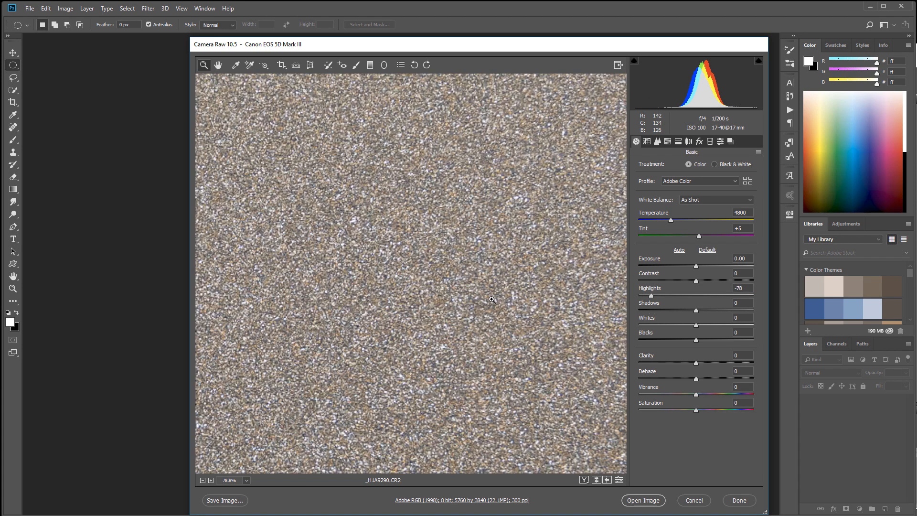
left_click_drag(654, 294, 702, 314)
left_click_drag(525, 293, 483, 303)
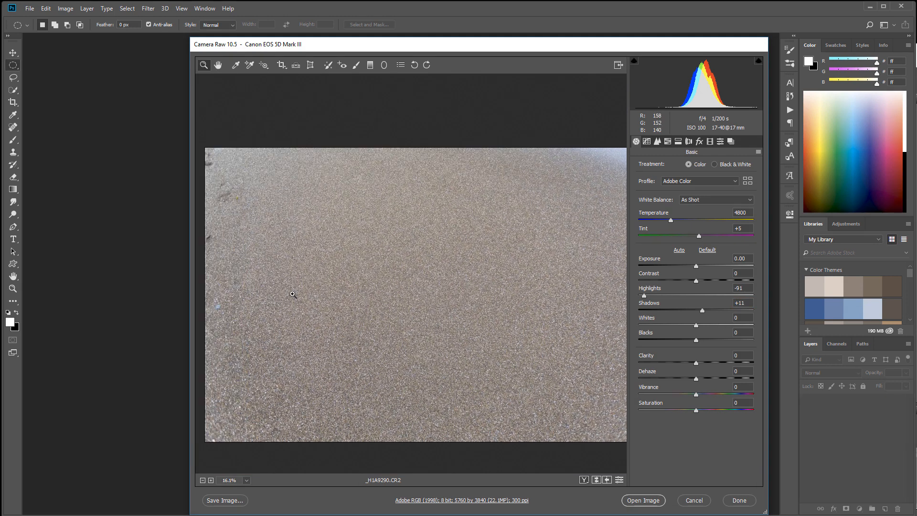
- Set the luminance of Reds to -38, Oranges to -19 and Yellows to -14, and open the image for editing
left_click(667, 141)
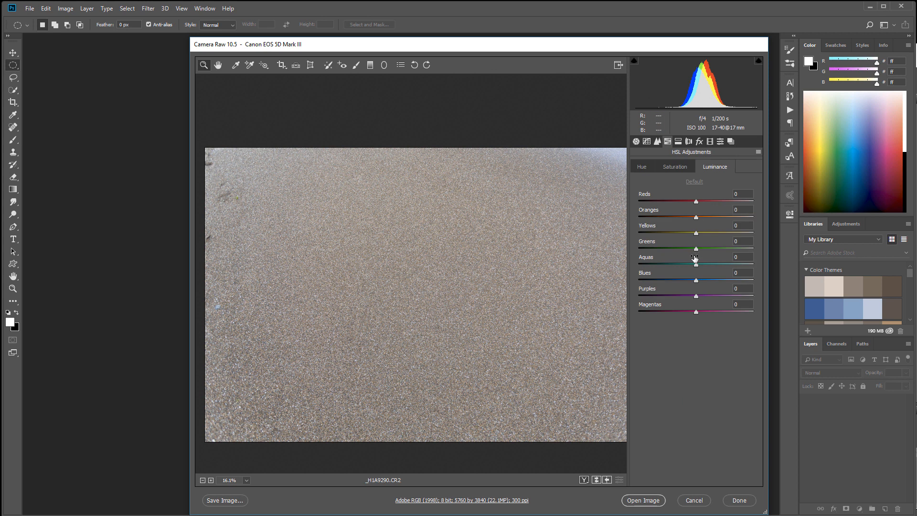
mouse_move(695, 214)
left_mouse_down()
mouse_move(716, 218)
mouse_move(620, 227)
mouse_move(706, 225)
mouse_move(692, 224)
left_mouse_up()
scroll(473, 288, "up", 5)
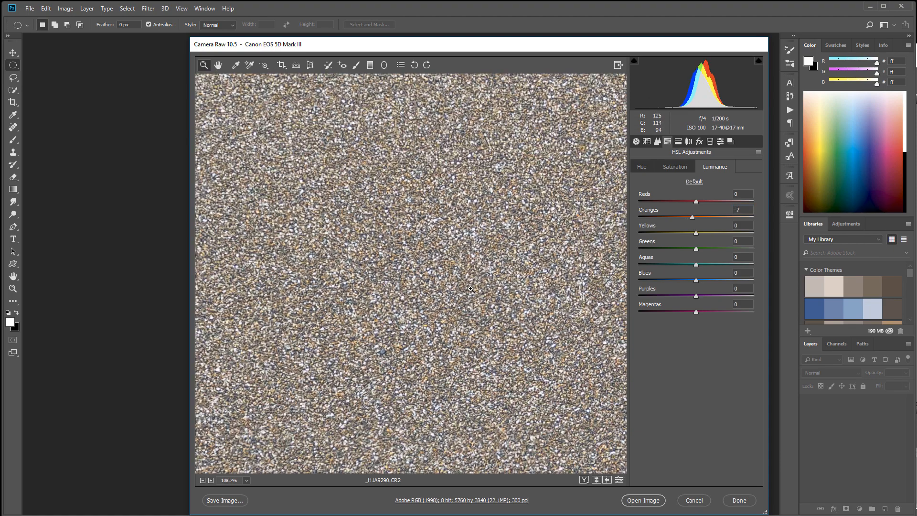
scroll(441, 276, "up", 3)
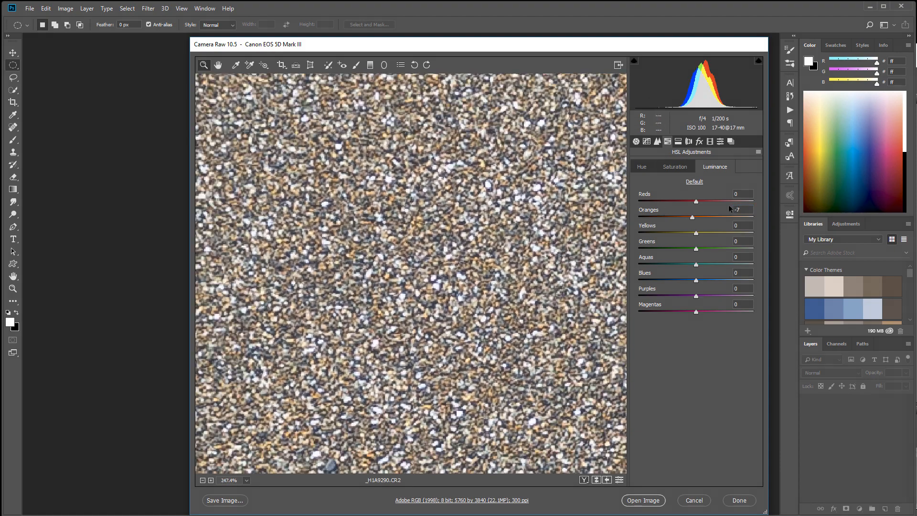
left_click_drag(691, 220, 673, 203)
left_click_drag(384, 240, 358, 274)
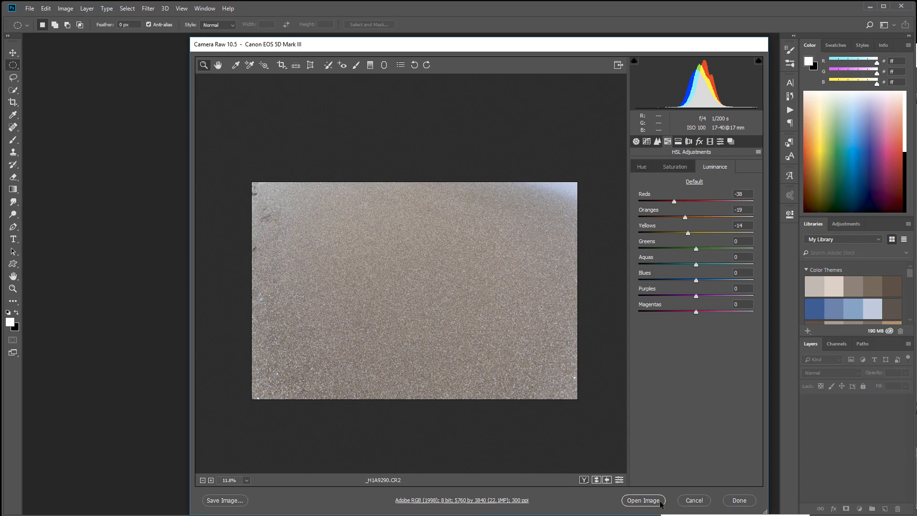
left_click(643, 500)
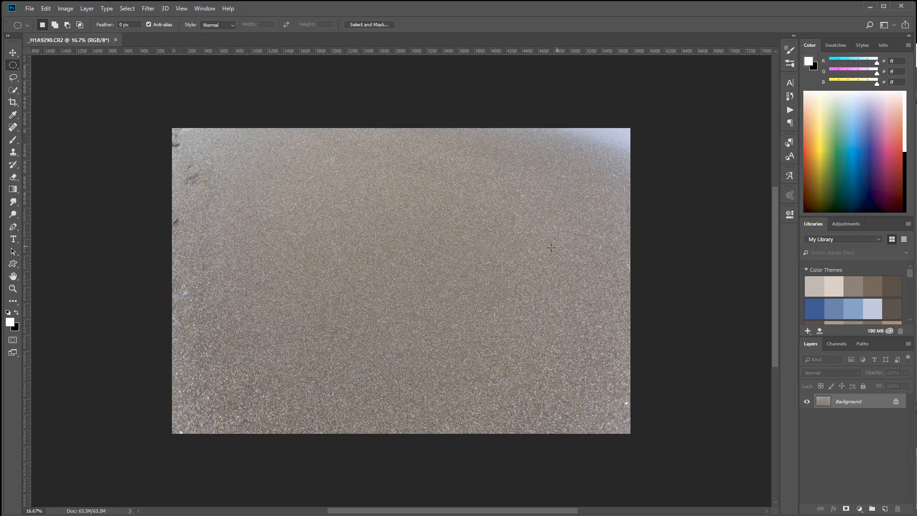
- Crop the photo on all four sides to cut away the dark marks along the left edge and the bright upper-right corner
left_click(14, 102)
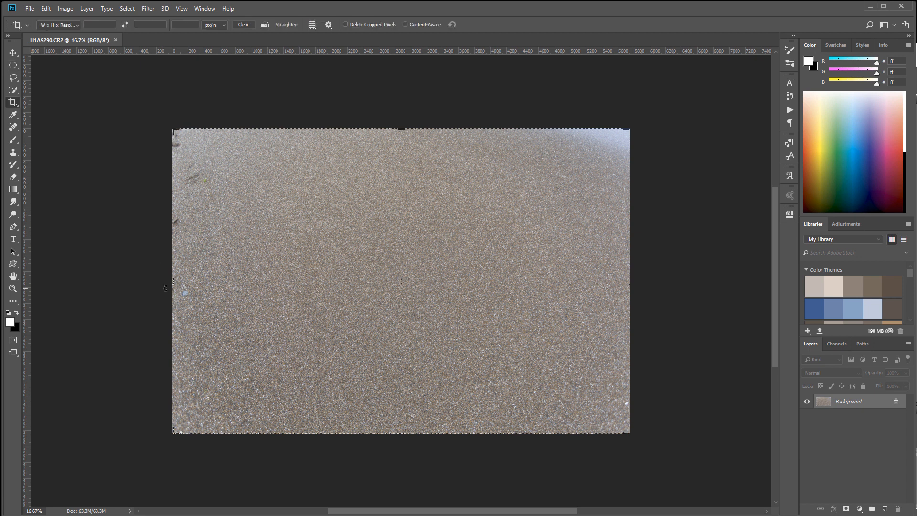
mouse_move(171, 278)
left_mouse_down()
mouse_move(184, 262)
mouse_move(202, 268)
left_mouse_up()
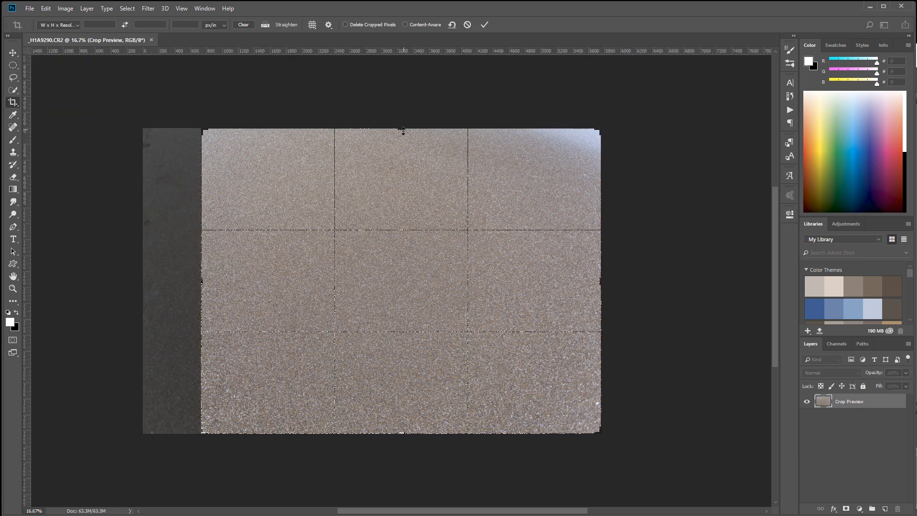
left_click_drag(403, 129, 401, 139)
left_click_drag(604, 283, 590, 268)
left_click_drag(398, 424, 395, 415)
key("v")
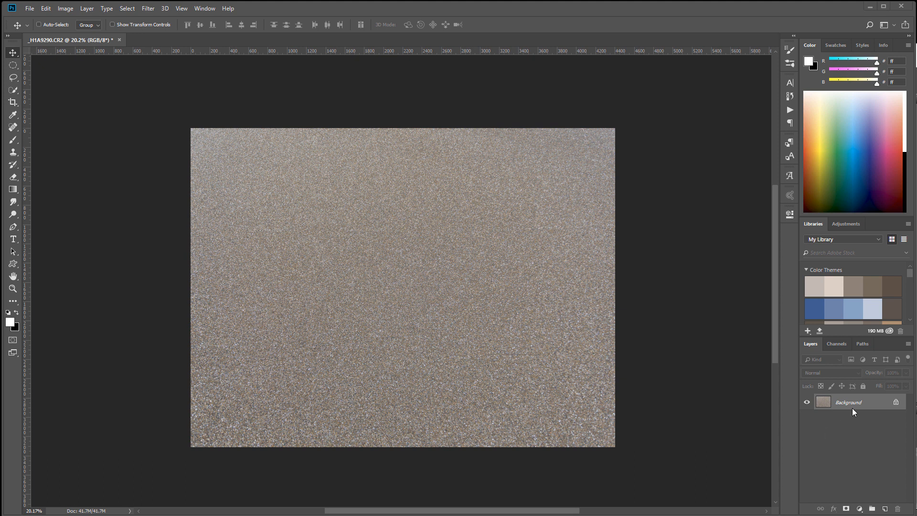
- Duplicate the Background layer and apply a Gaussian Blur with a 61.1 pixel radius to the copy
left_click_drag(855, 403, 885, 508)
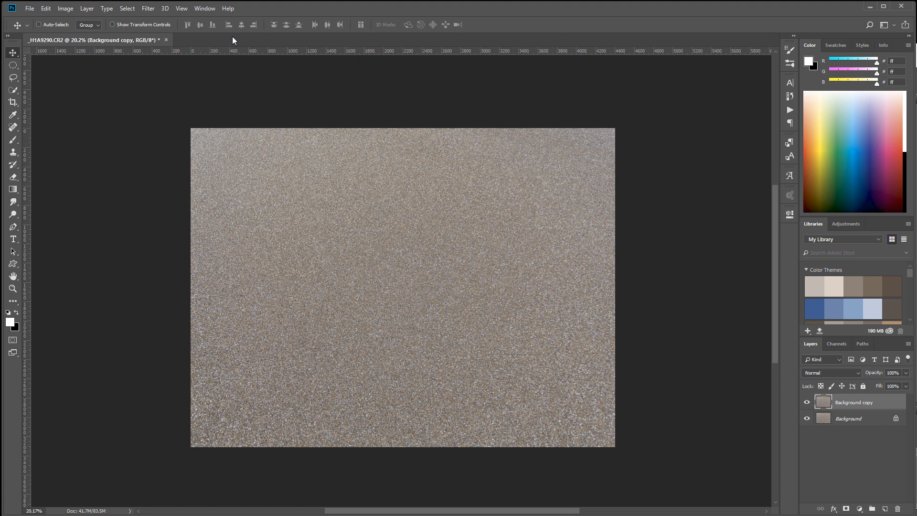
left_click(144, 9)
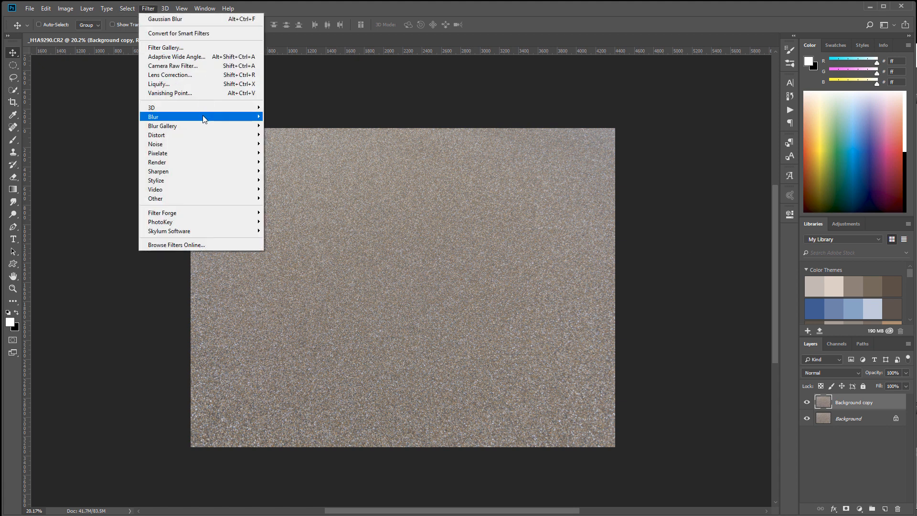
mouse_move(253, 117)
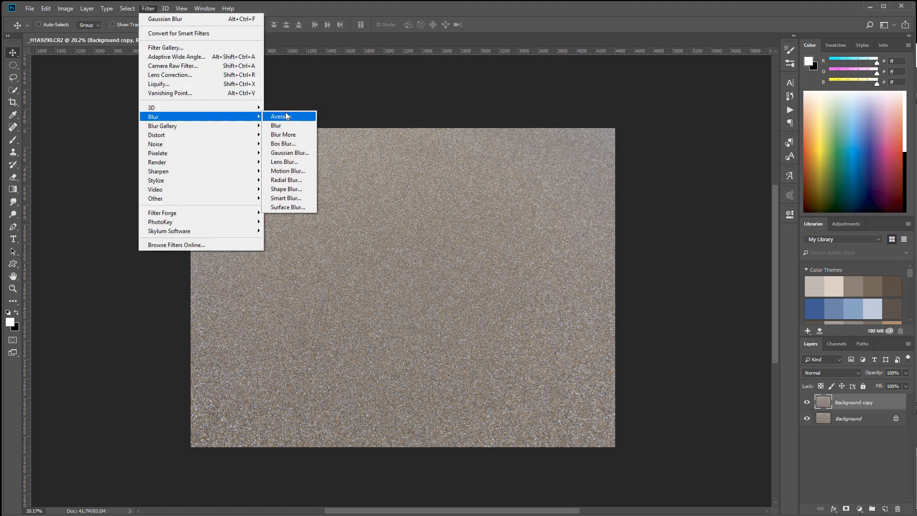
left_click(290, 152)
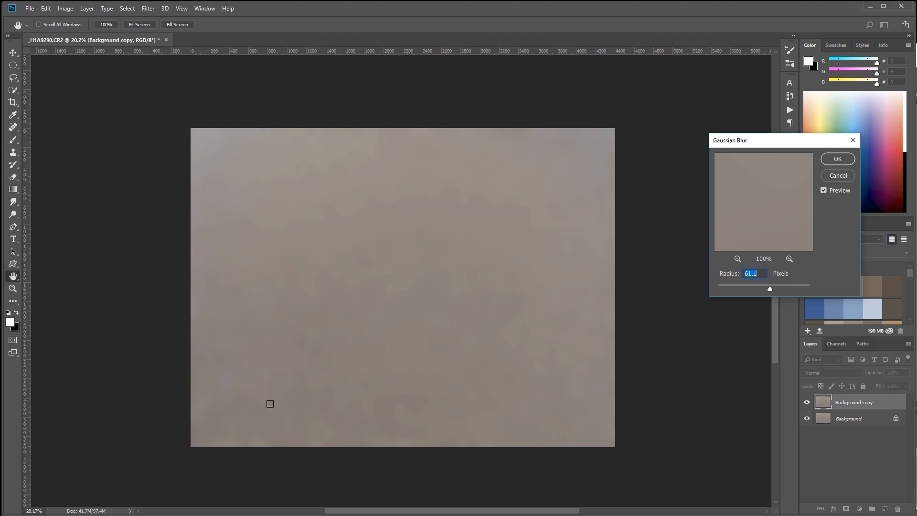
left_click(845, 161)
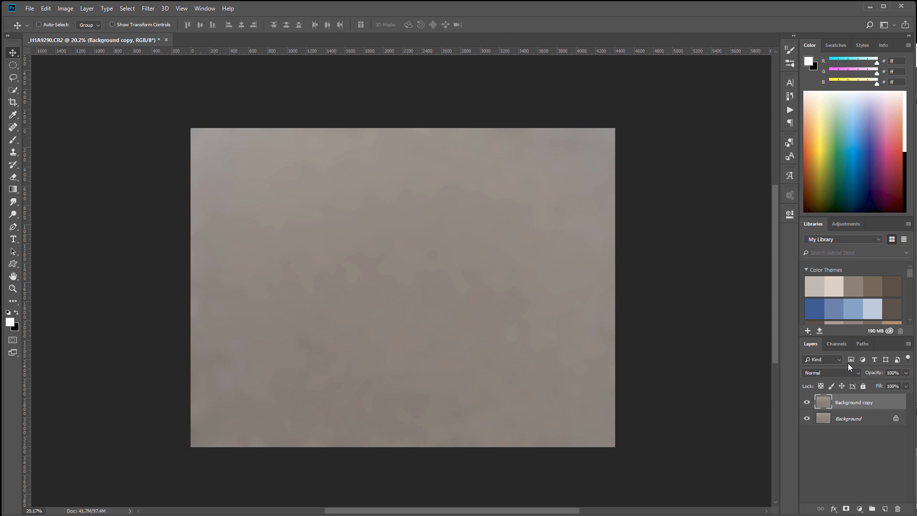
- Set the blurred copy's blend mode to Soft Light and invert its colours
left_click(849, 371)
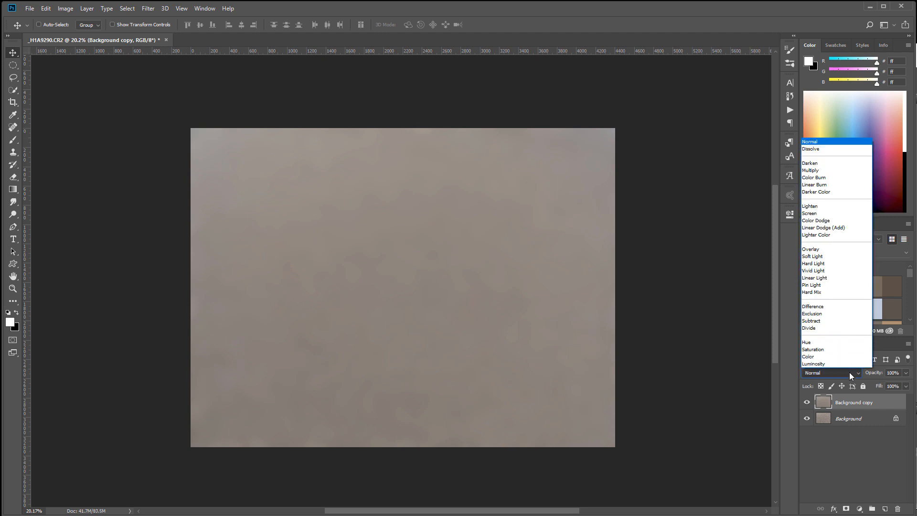
left_click(828, 257)
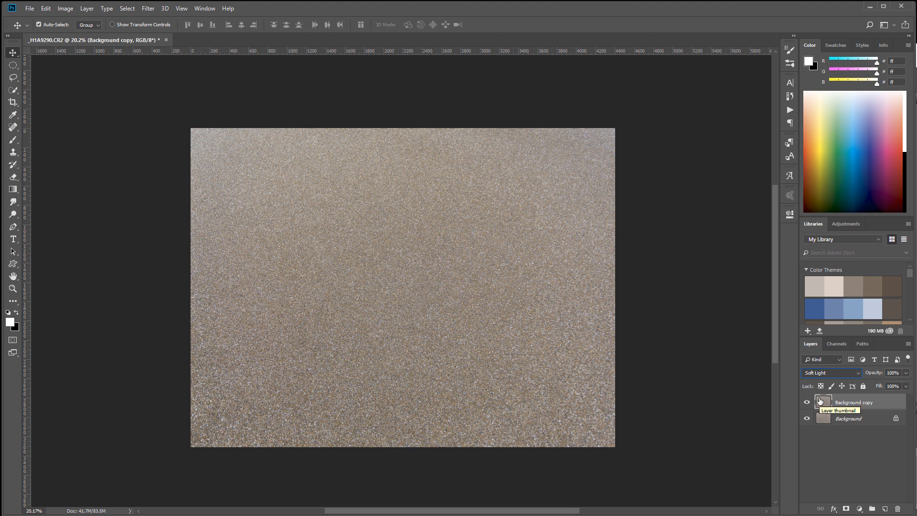
key("ctrl+shift+u")
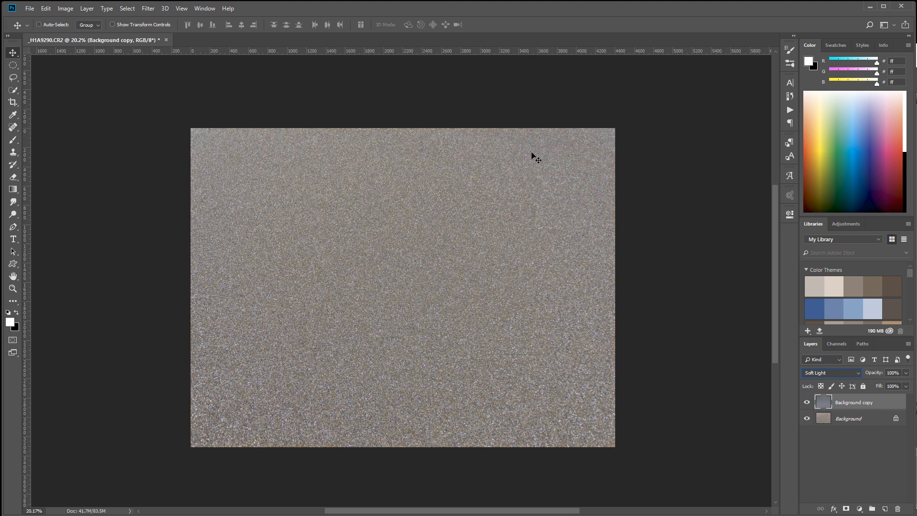
- Compare the sand's tonal evenness with the inverted Background copy layer hidden and shown
left_click(806, 403)
left_click(807, 402)
left_click(807, 402)
left_click(807, 403)
left_click(806, 403)
left_click(807, 402)
left_click(807, 403)
left_click(807, 403)
left_click(807, 404)
left_click(807, 404)
- Add a Curves adjustment layer above the Background copy and set its blend mode to Color
left_click(859, 509)
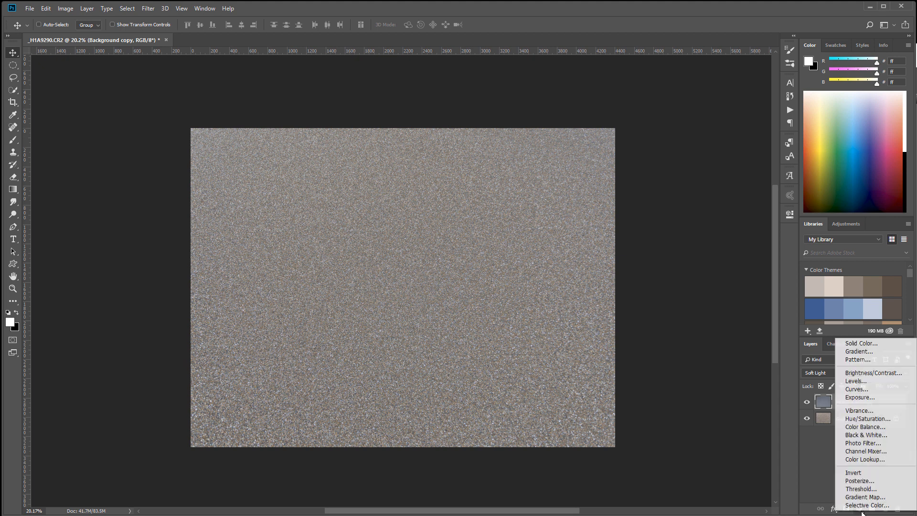
left_click(857, 389)
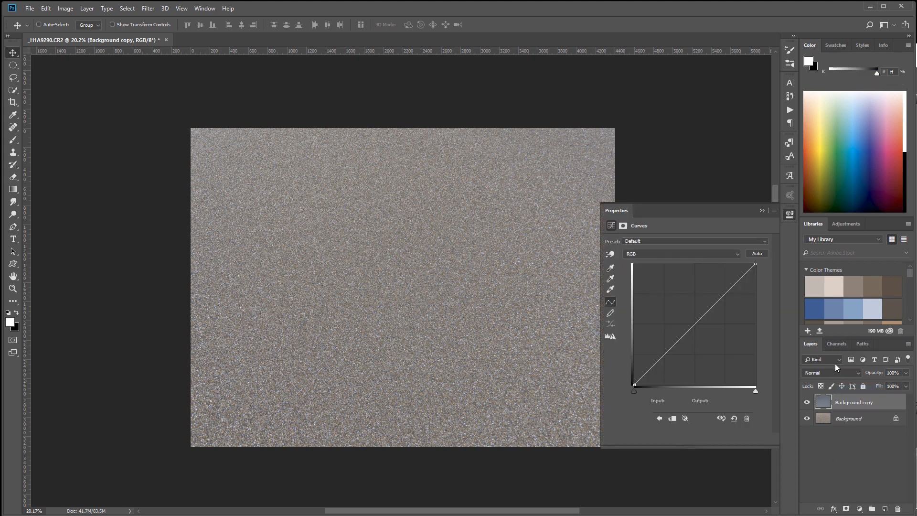
left_click(833, 373)
left_click(833, 364)
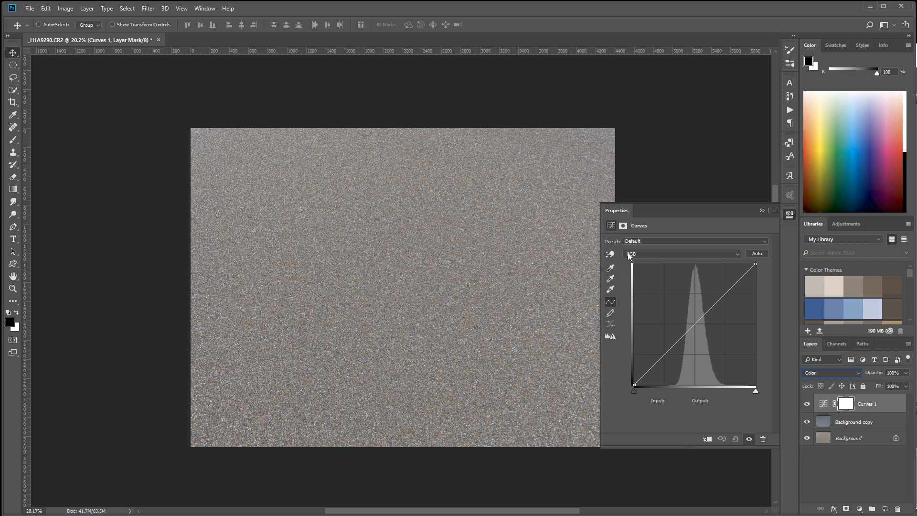
- Warm the sand's colour by raising the red curve (input 121, output 127), adjusting green slightly and lowering blue (input 136, output 129)
left_click(666, 254)
left_click(666, 271)
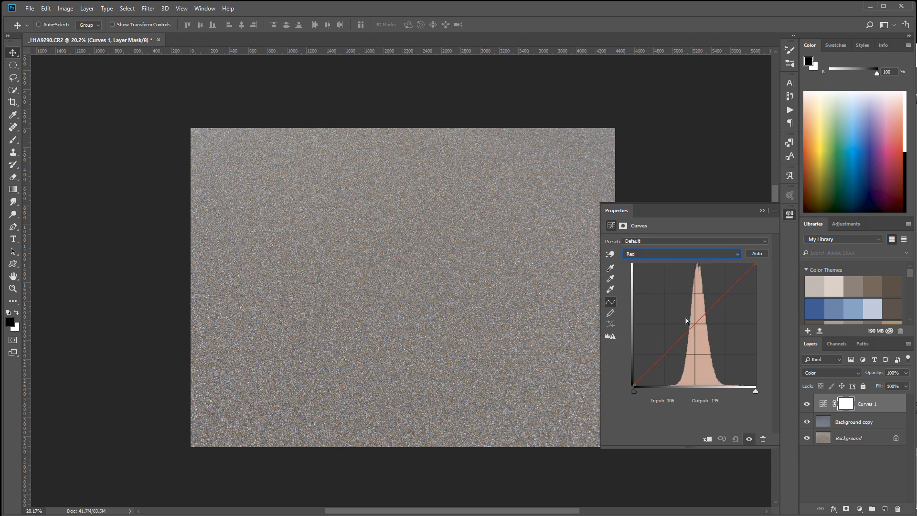
mouse_move(688, 325)
left_mouse_down()
mouse_move(687, 305)
mouse_move(692, 324)
left_mouse_up()
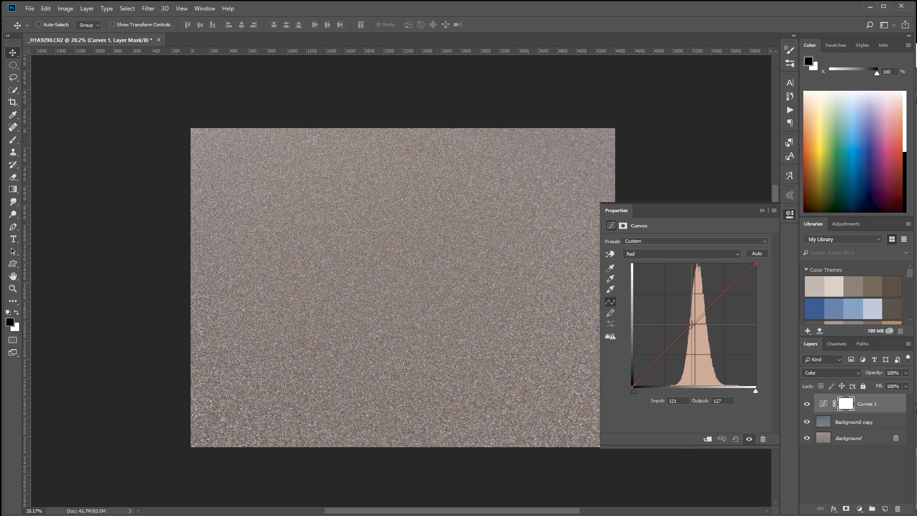
left_click(661, 253)
left_click(663, 279)
mouse_move(694, 324)
left_mouse_down()
mouse_move(696, 336)
mouse_move(694, 325)
left_mouse_up()
left_click(662, 253)
left_click(666, 287)
mouse_move(697, 321)
left_mouse_down()
mouse_move(698, 337)
mouse_move(698, 323)
left_mouse_up()
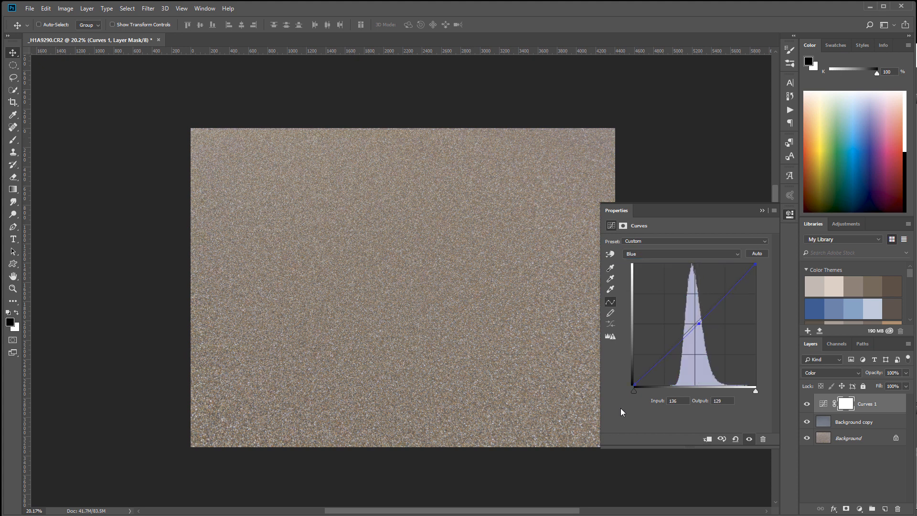
- Compare the sand with the Background copy and Curves 1 layers each hidden and shown
left_click_drag(635, 384, 628, 377)
left_click(807, 423)
left_click(807, 423)
left_click(807, 405)
left_click(807, 405)
left_click(789, 213)
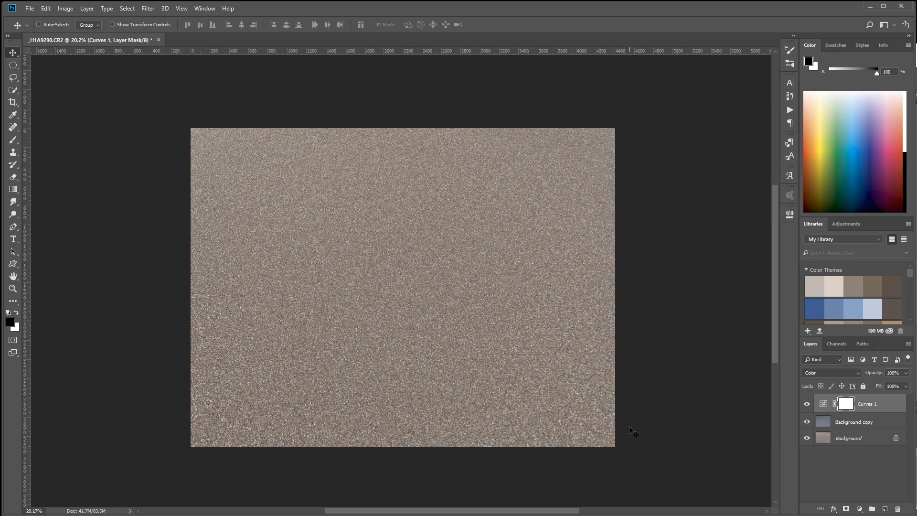
- Crop the sand photo slightly tighter along its lower, left and right edges
left_click(12, 102)
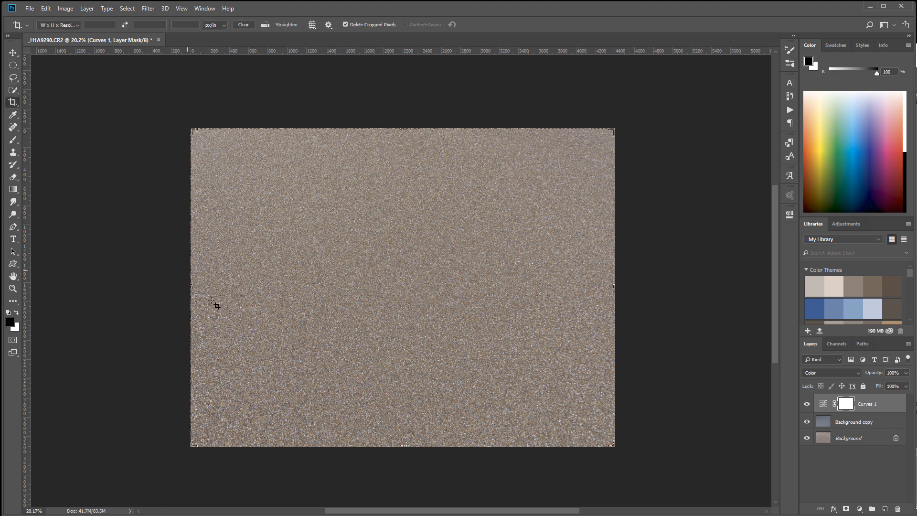
mouse_move(401, 445)
left_mouse_down()
mouse_move(403, 424)
mouse_move(403, 435)
left_mouse_up()
left_click_drag(191, 284, 202, 286)
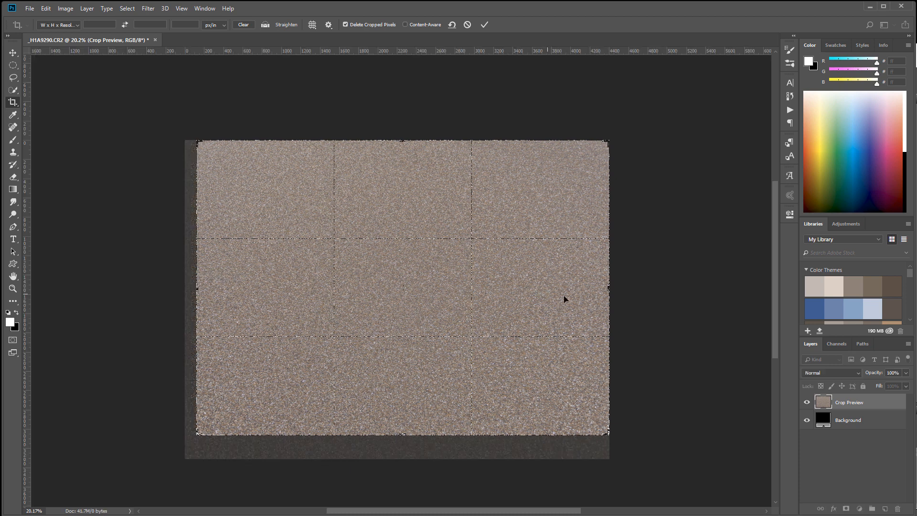
left_click_drag(611, 287, 601, 286)
key("Return")
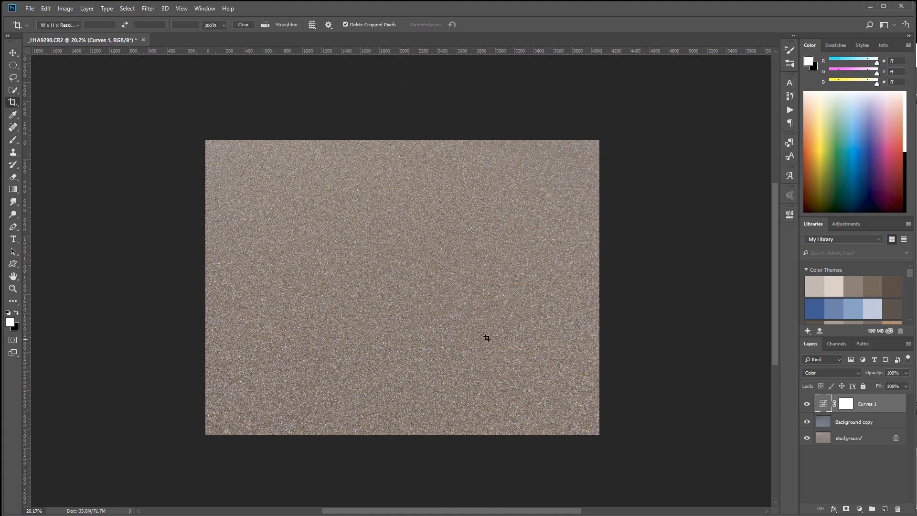
- Stamp all visible layers into a new merged layer above Curves 1
left_click(13, 53)
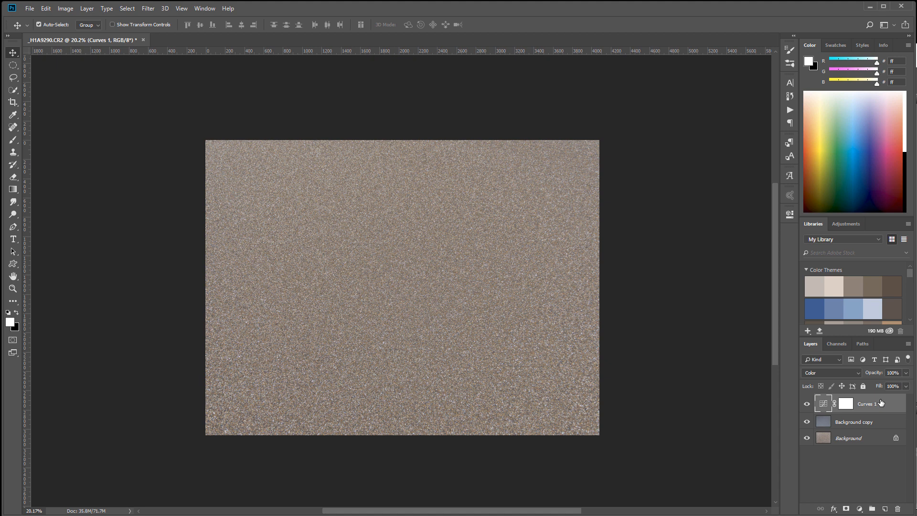
key("ctrl+shift+alt+e")
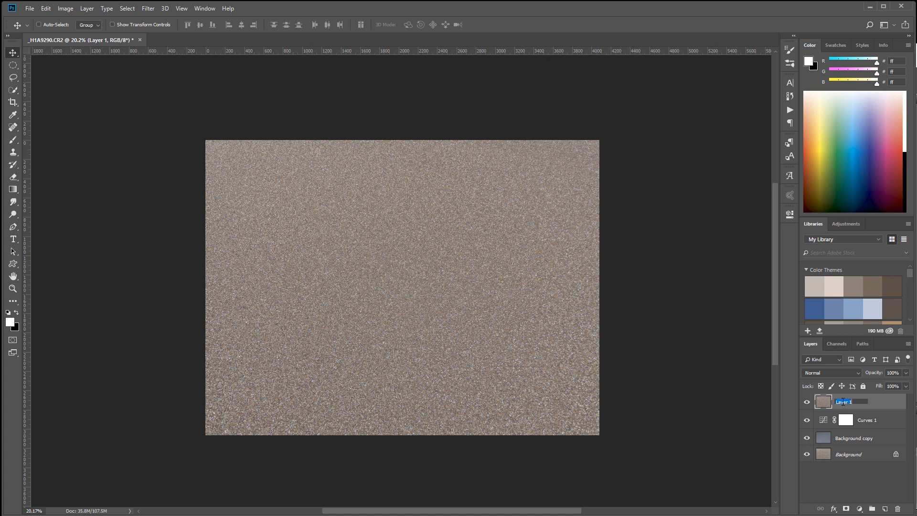
left_click(887, 403)
- Offset the merged layer by +2158 pixels horizontally and +1466 pixels vertically with Wrap Around to bring the edge seams inside the image
left_click(148, 9)
mouse_move(206, 201)
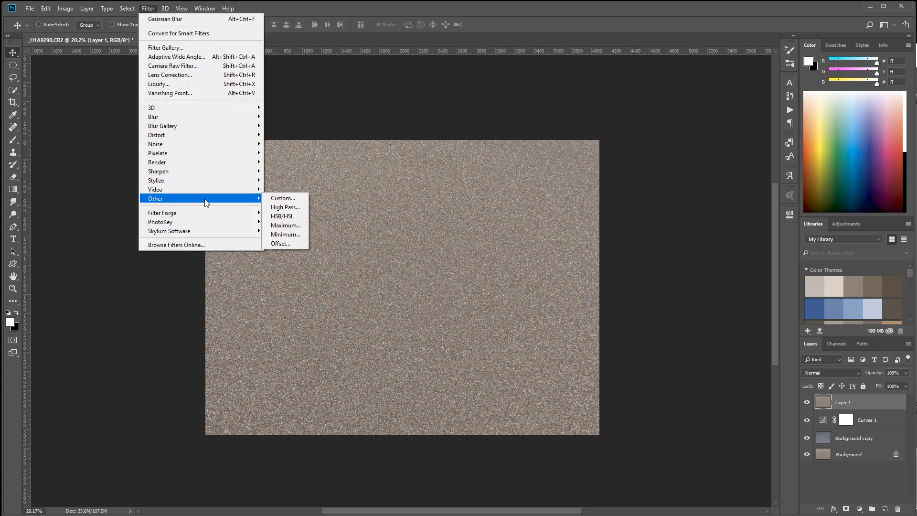
left_click(285, 244)
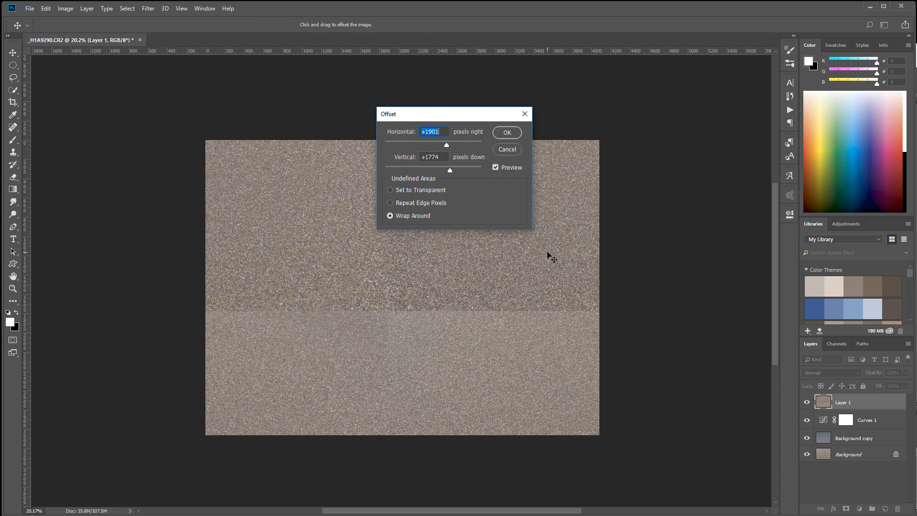
left_click_drag(457, 119, 676, 143)
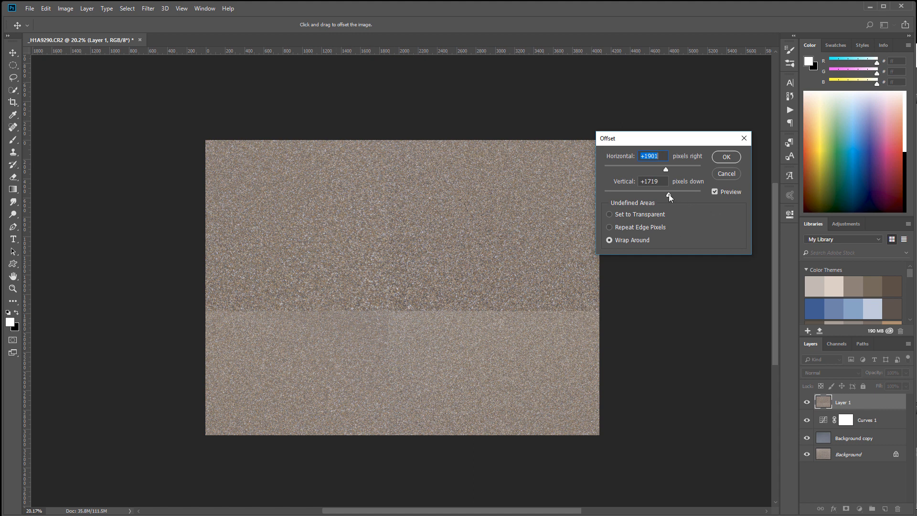
left_click_drag(668, 195, 665, 194)
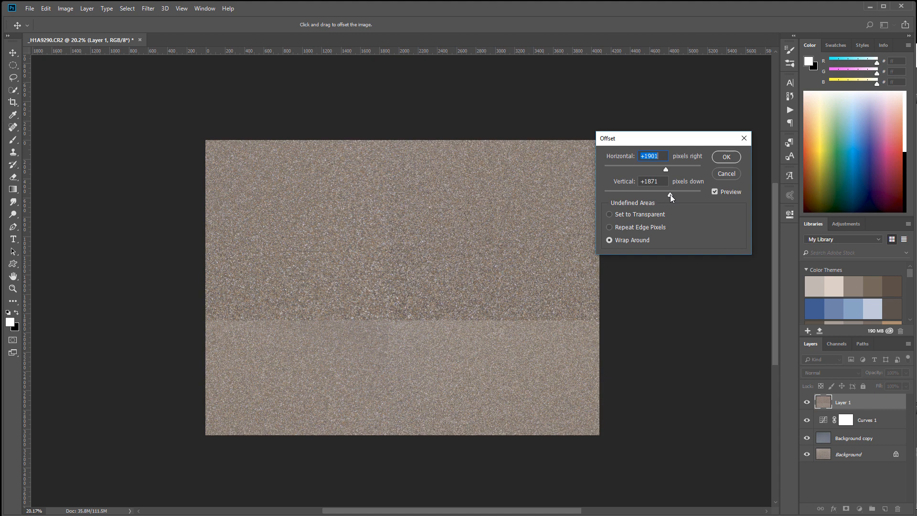
left_click_drag(666, 194, 666, 194)
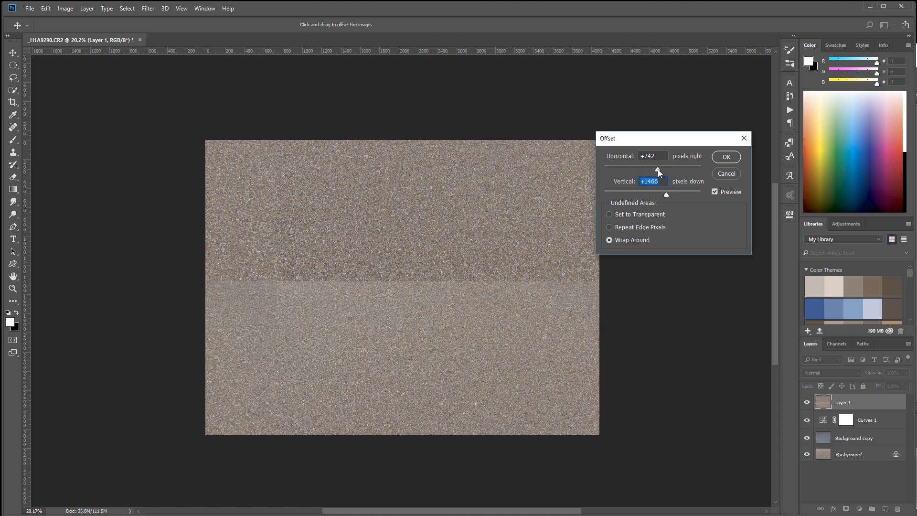
left_click_drag(645, 170, 663, 170)
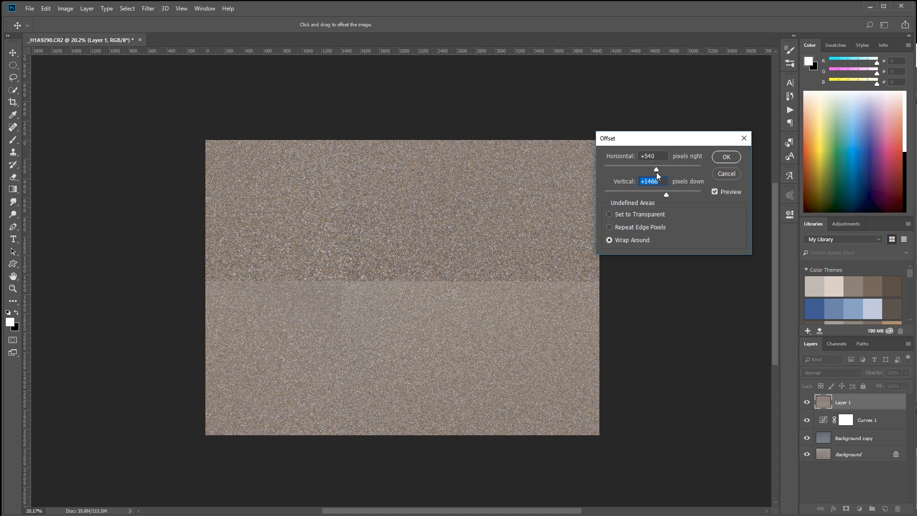
left_click_drag(657, 175, 657, 175)
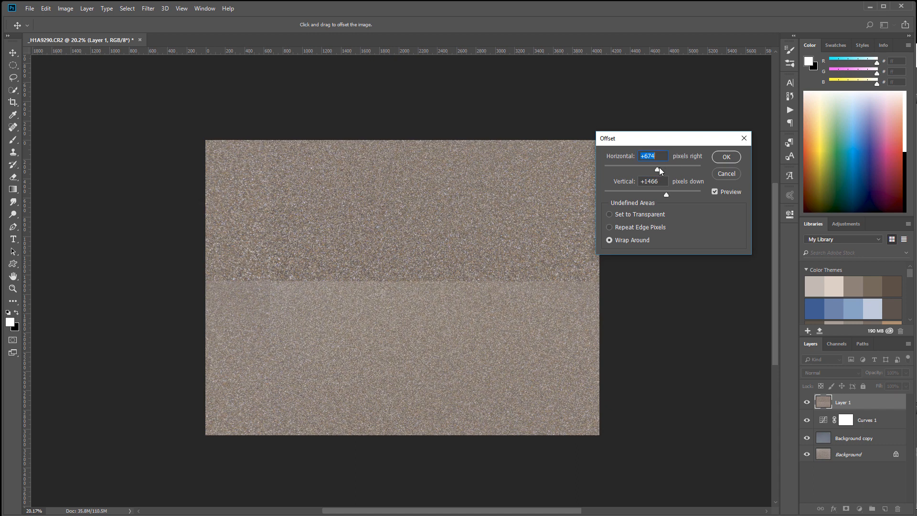
left_click_drag(659, 167, 660, 167)
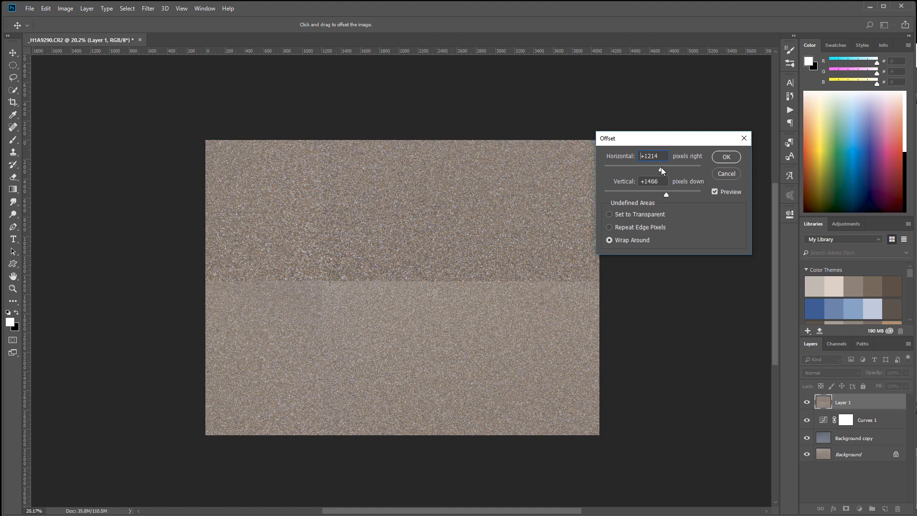
left_click_drag(664, 167, 667, 167)
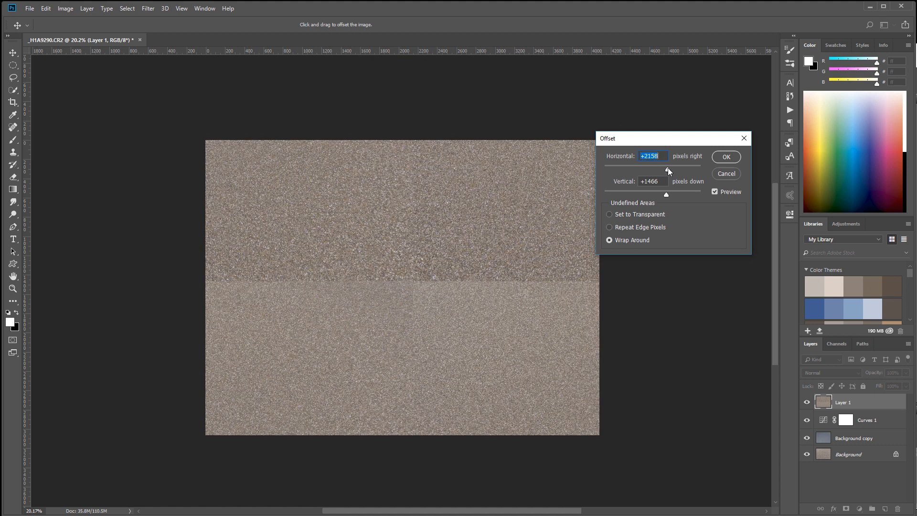
left_click(725, 156)
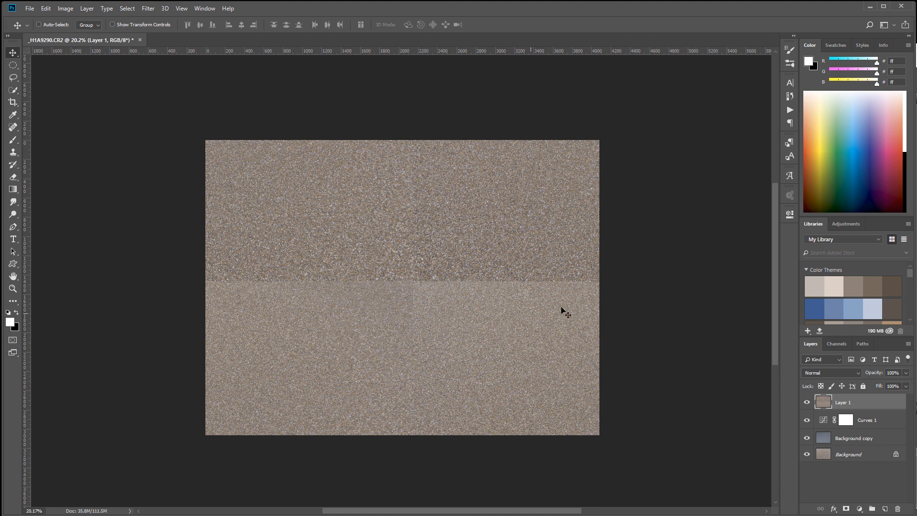
- Add a blank layer above the offset sand and choose the Clone Stamp tool with a Soft Round brush of 130 px
left_click(882, 509)
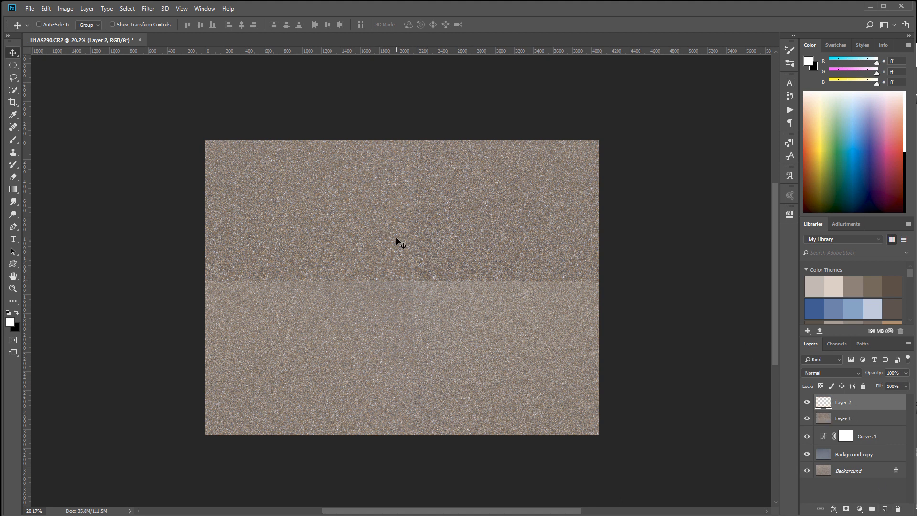
scroll(369, 253, "up", 3)
scroll(325, 225, "up", 2)
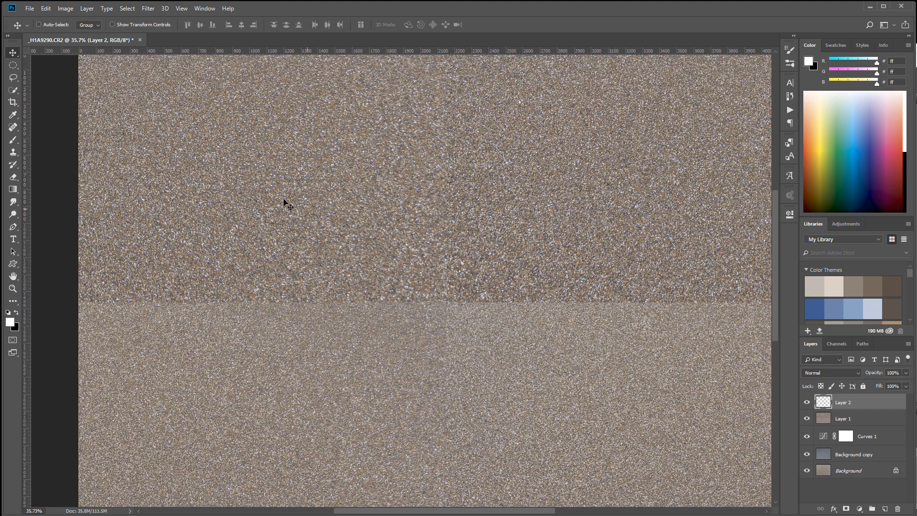
scroll(420, 317, "down", 2)
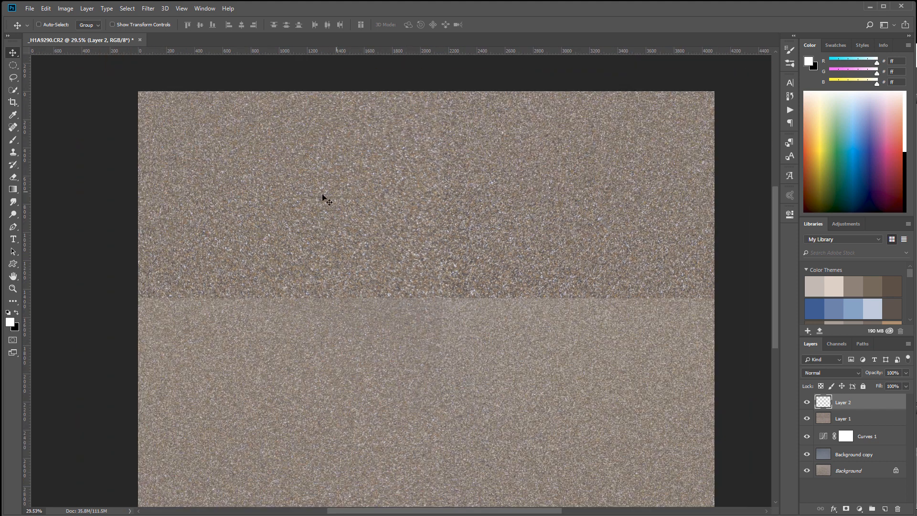
left_click(13, 152)
right_click(279, 208)
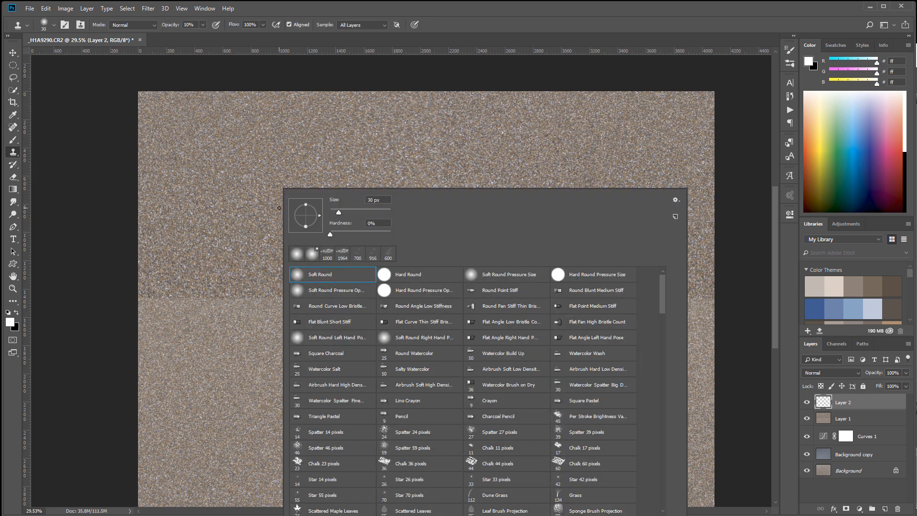
left_click(320, 276)
left_click_drag(354, 215, 365, 212)
left_click(100, 227)
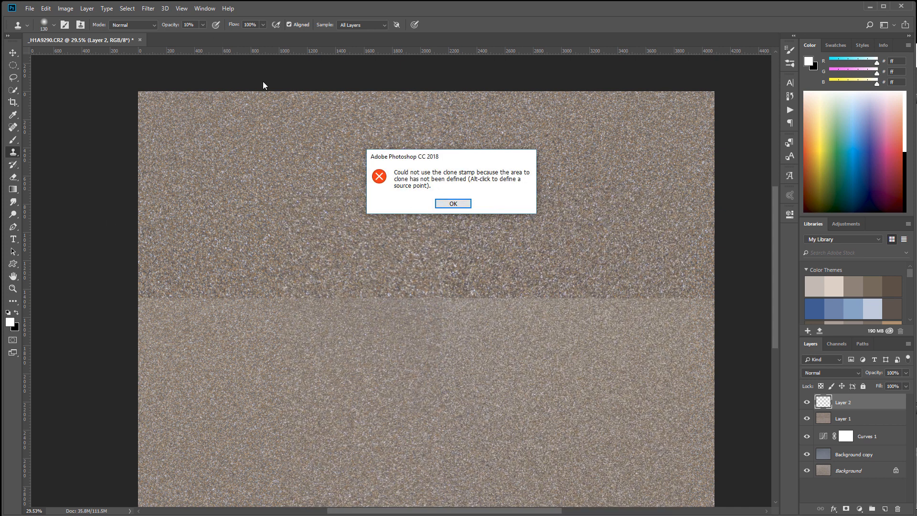
left_click(452, 204)
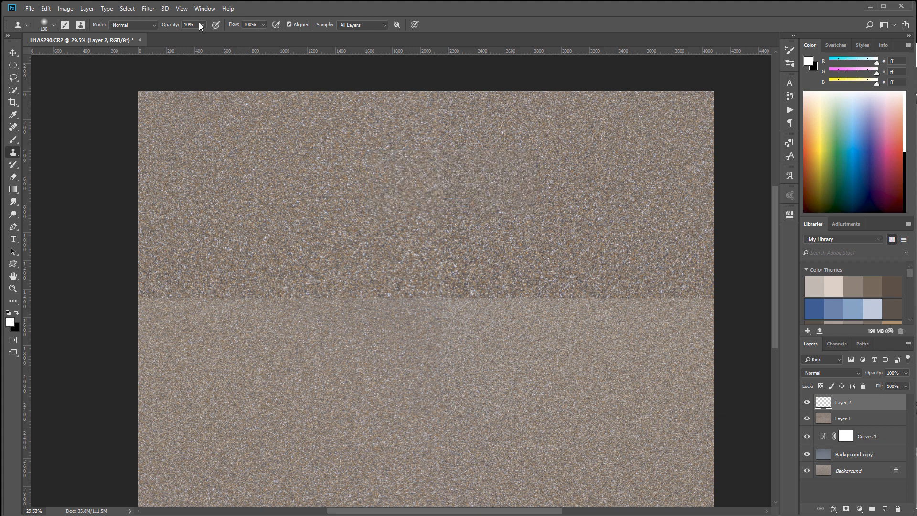
- Set the Clone Stamp's opacity to 46% and enlarge its brush to 1000 px
left_click(203, 26)
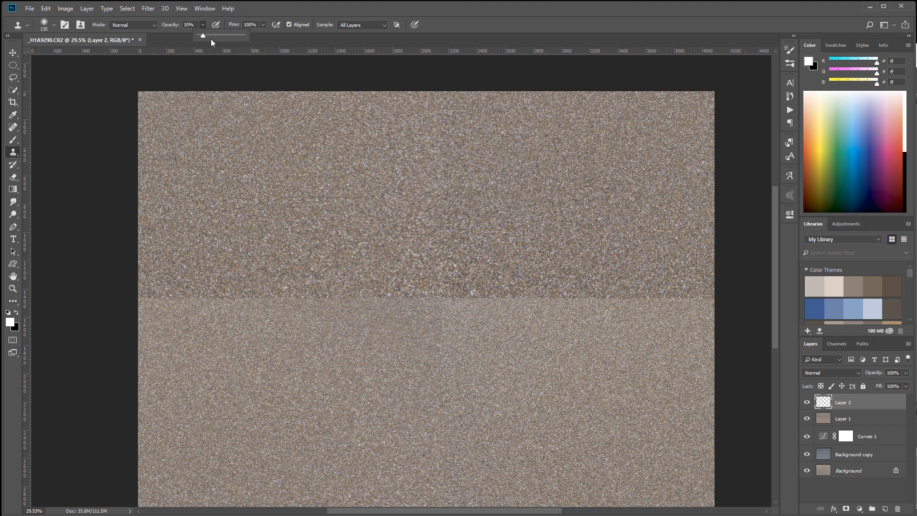
left_click(45, 195)
left_click(453, 204)
key("bracketright")
key("bracketright")
key("bracketright")
key("bracketright")
key("bracketright")
key("bracketright")
key("bracketright")
key("bracketright")
key("bracketright")
key("bracketright")
key("bracketright")
key("bracketright")
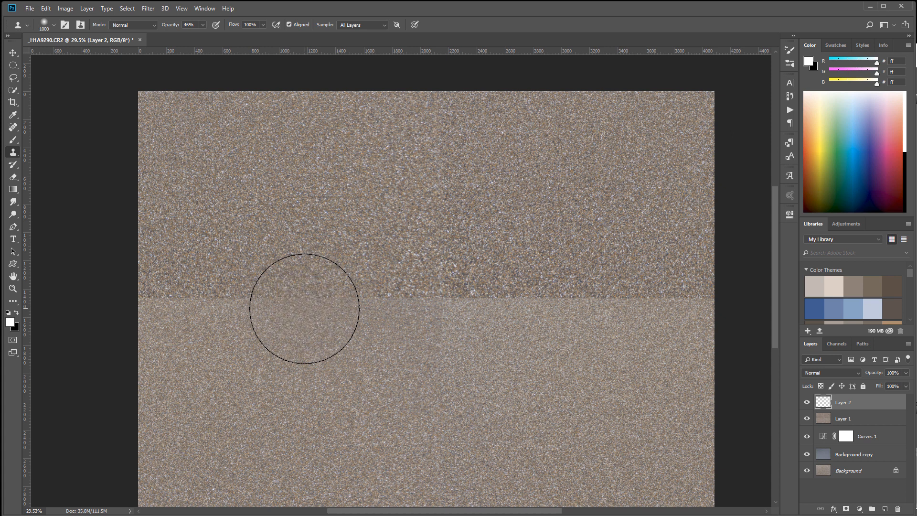
- Clone sand over the horizontal seam across the middle of the image and blend the smooth patches below it
mouse_move(354, 347)
left_mouse_down()
mouse_move(418, 297)
mouse_move(436, 296)
mouse_move(414, 360)
mouse_move(363, 402)
mouse_move(315, 429)
mouse_move(240, 418)
left_mouse_up()
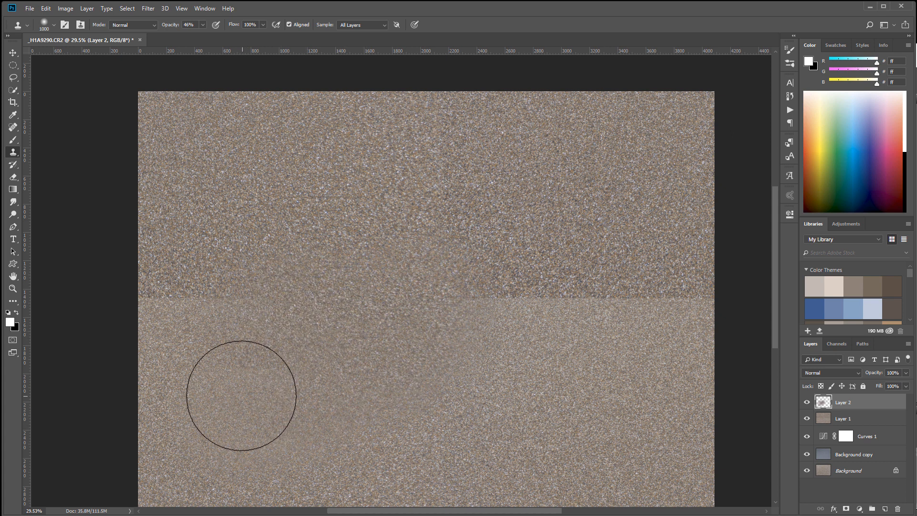
mouse_move(529, 286)
left_mouse_down()
mouse_move(511, 319)
mouse_move(563, 304)
mouse_move(623, 317)
mouse_move(626, 310)
mouse_move(628, 330)
left_mouse_up()
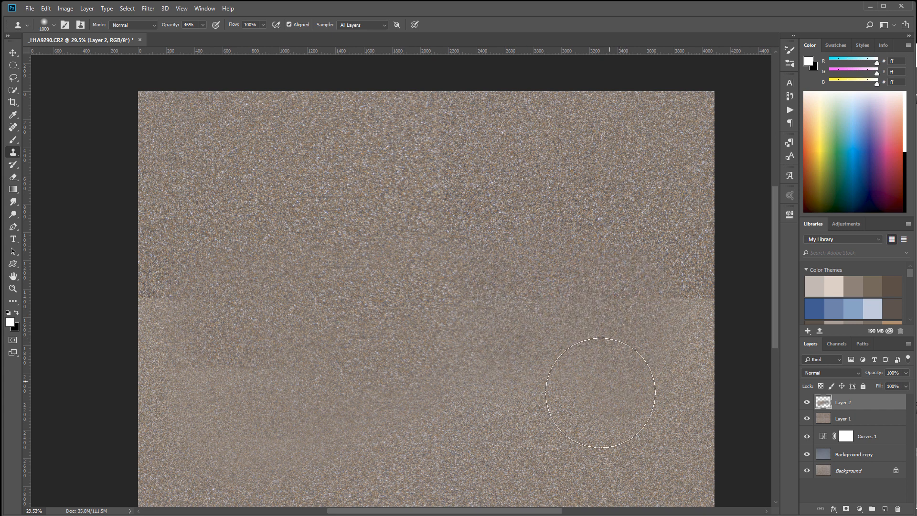
left_click_drag(495, 409, 513, 294)
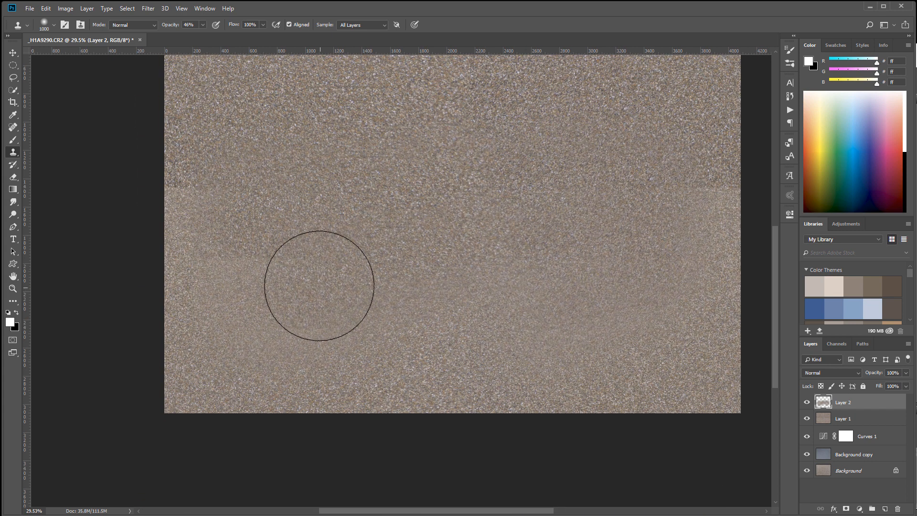
mouse_move(326, 285)
left_mouse_down()
mouse_move(306, 268)
mouse_move(258, 270)
left_mouse_up()
mouse_move(382, 321)
left_mouse_down()
mouse_move(370, 324)
mouse_move(582, 315)
left_mouse_up()
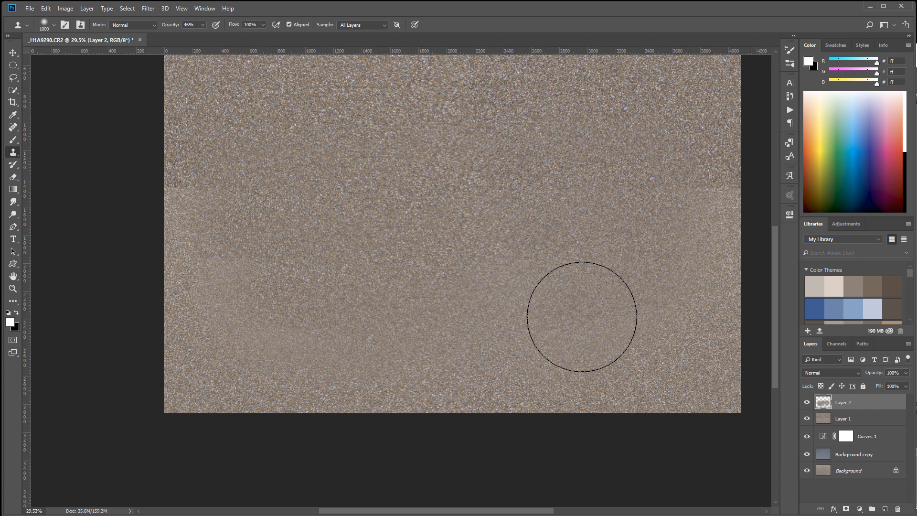
- Clone freshly sampled grain from the upper part of the image over the uneven patches around the image centre
key("space")
mouse_move(582, 289)
left_mouse_down()
mouse_move(568, 342)
mouse_move(549, 354)
left_mouse_up()
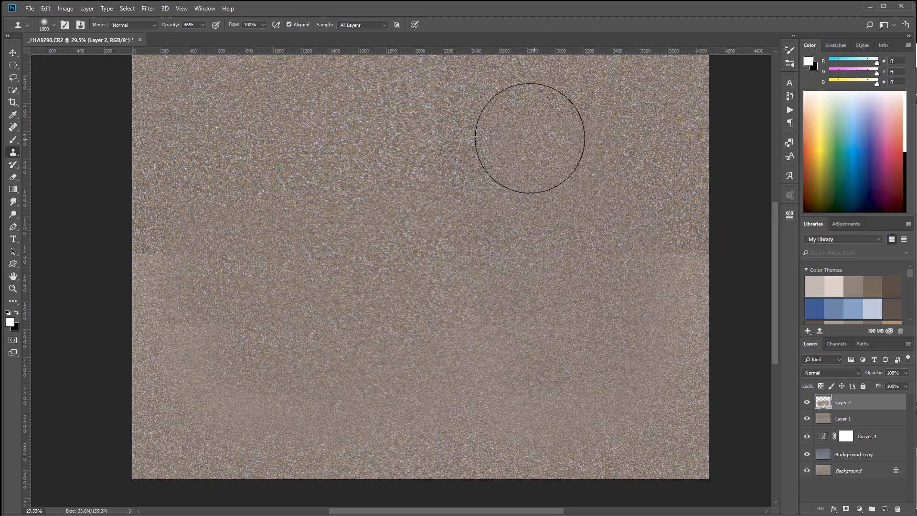
left_click(434, 136, "alt")
left_click(412, 223)
left_click(413, 223)
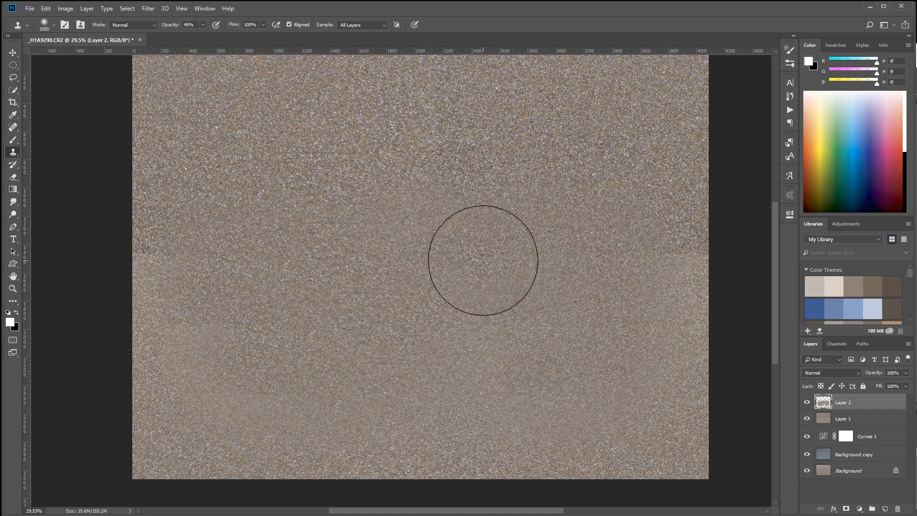
left_click(160, 97, "alt")
left_click(476, 168)
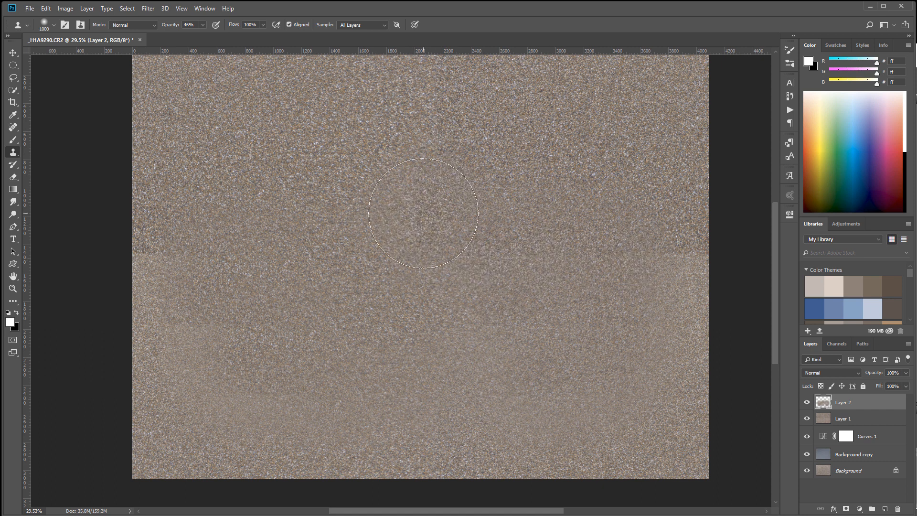
- Raise the Clone Stamp's opacity to 97% and reduce its brush size to 700 px
left_click(202, 25)
left_click_drag(219, 35, 228, 36)
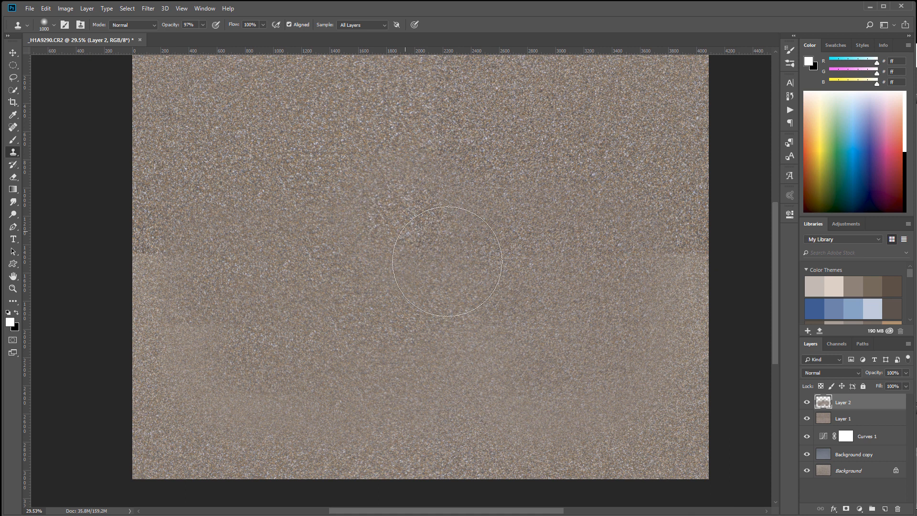
key("bracketleft")
key("bracketleft")
key("bracketleft")
key("bracketleft")
key("bracketleft")
key("bracketleft")
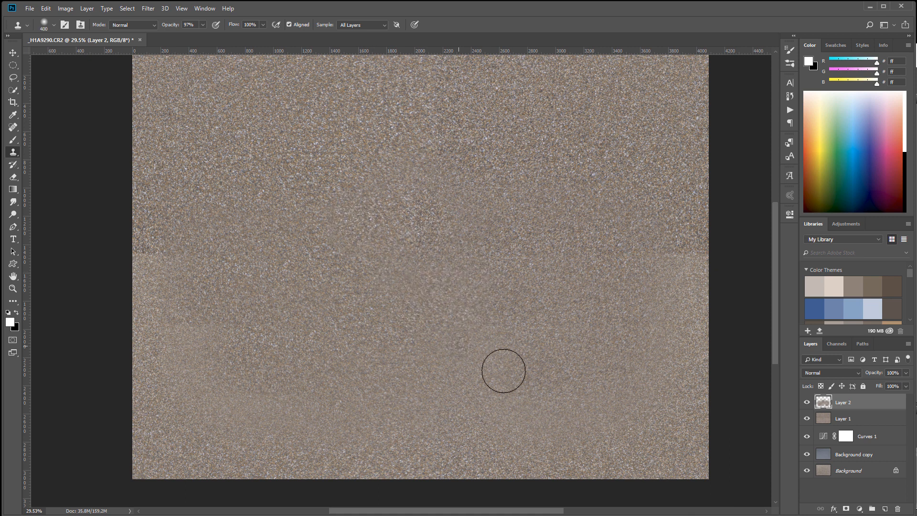
key("bracketright")
key("bracketright")
key("bracketright")
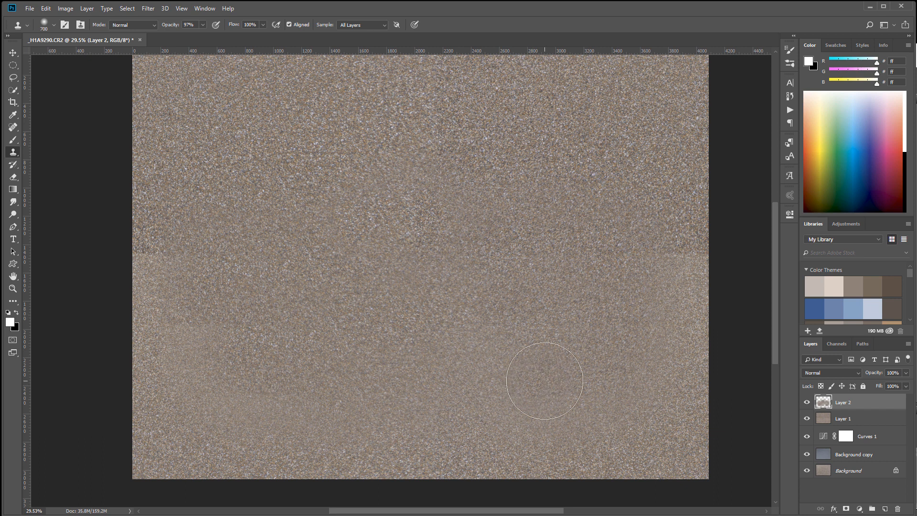
- Clone sand over the seam remnants near the left and right image edges and over the smooth patches near the centre and lower left
mouse_move(665, 257)
left_mouse_down()
mouse_move(657, 251)
mouse_move(657, 259)
left_mouse_up()
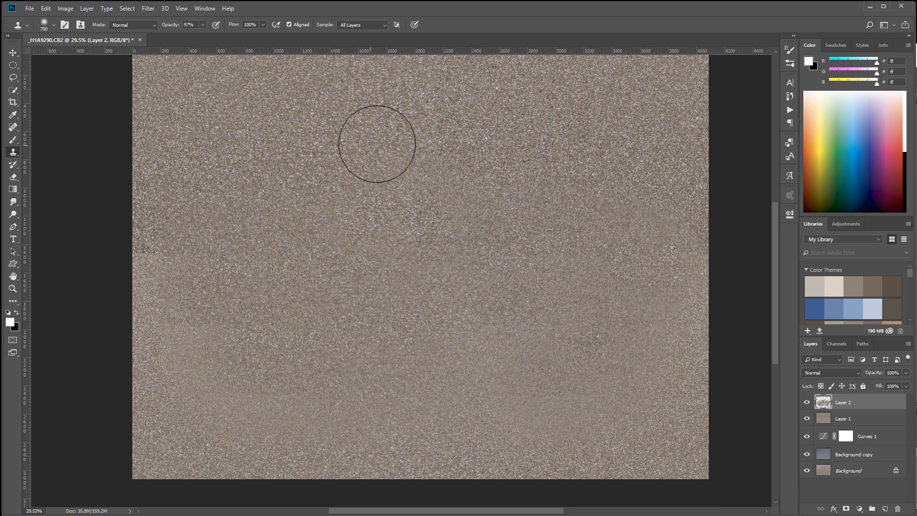
left_click(440, 118, "alt")
mouse_move(143, 264)
left_mouse_down()
mouse_move(190, 264)
mouse_move(174, 263)
left_mouse_up()
mouse_move(486, 230)
left_mouse_down()
mouse_move(514, 413)
mouse_move(483, 184)
mouse_move(482, 217)
left_mouse_up()
left_click_drag(220, 404, 257, 409)
mouse_move(175, 405)
left_mouse_down()
mouse_move(201, 342)
mouse_move(185, 400)
left_mouse_up()
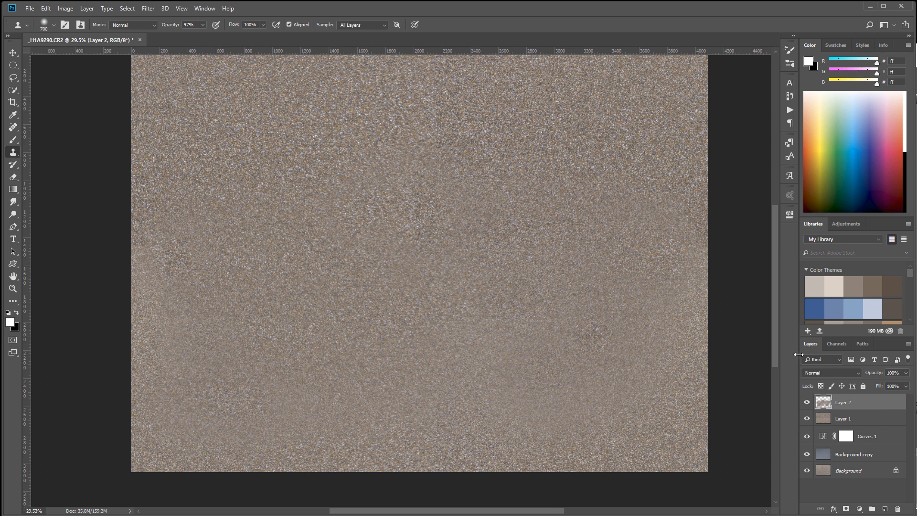
- Stamp all visible layers into a new merged layer and offset it by +2158 pixels horizontally and +1466 vertically with Wrap Around
key("ctrl+alt+shift+e")
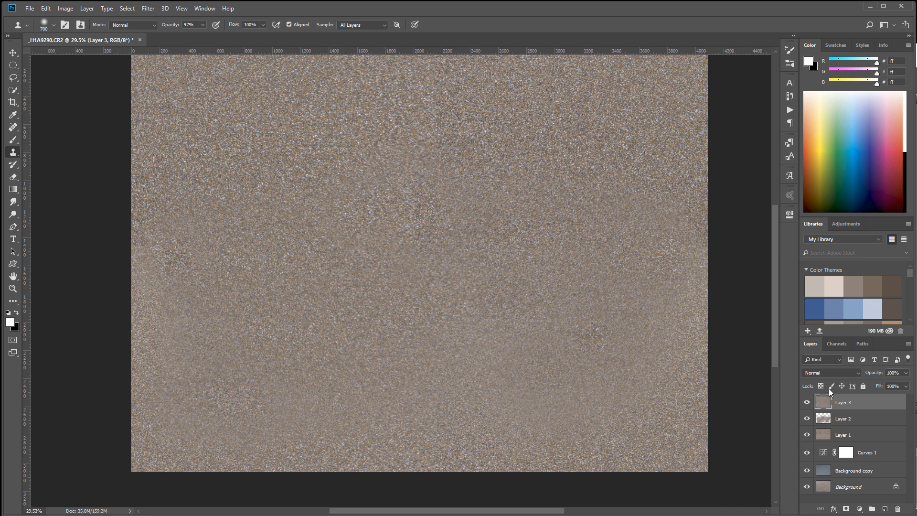
left_click(148, 8)
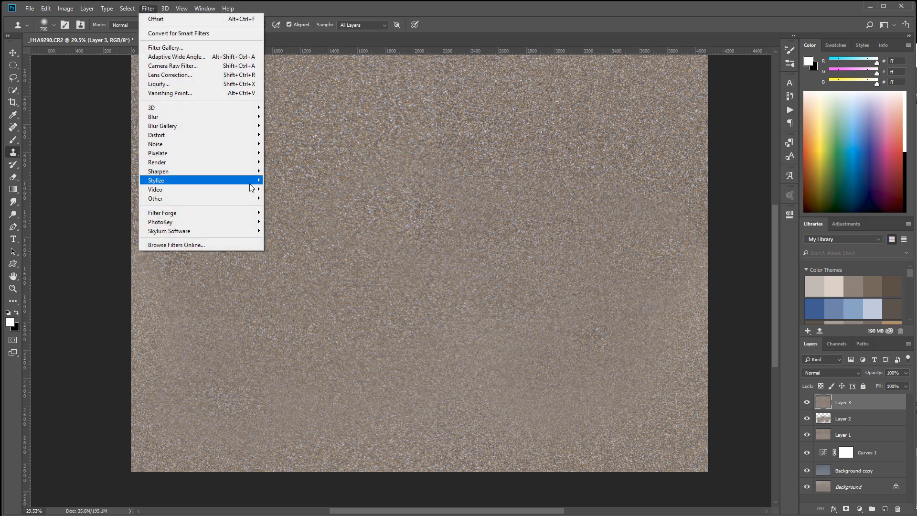
mouse_move(234, 196)
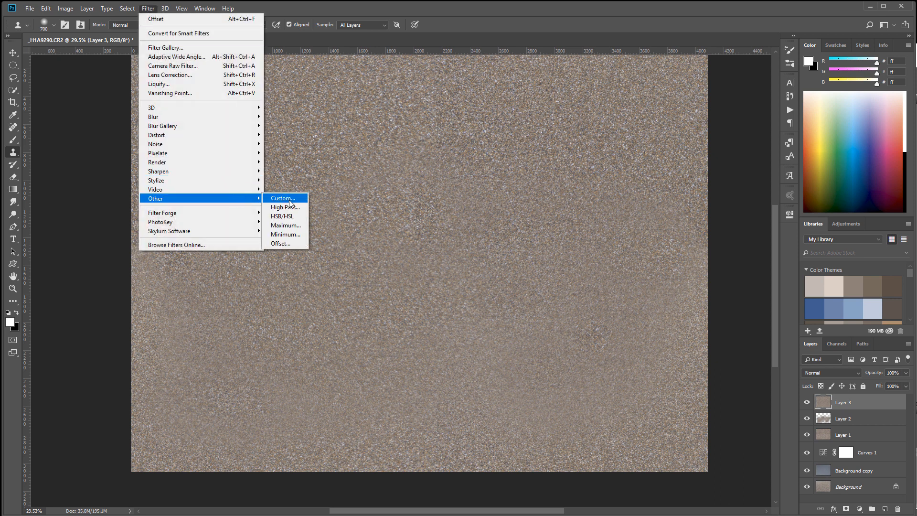
left_click(285, 243)
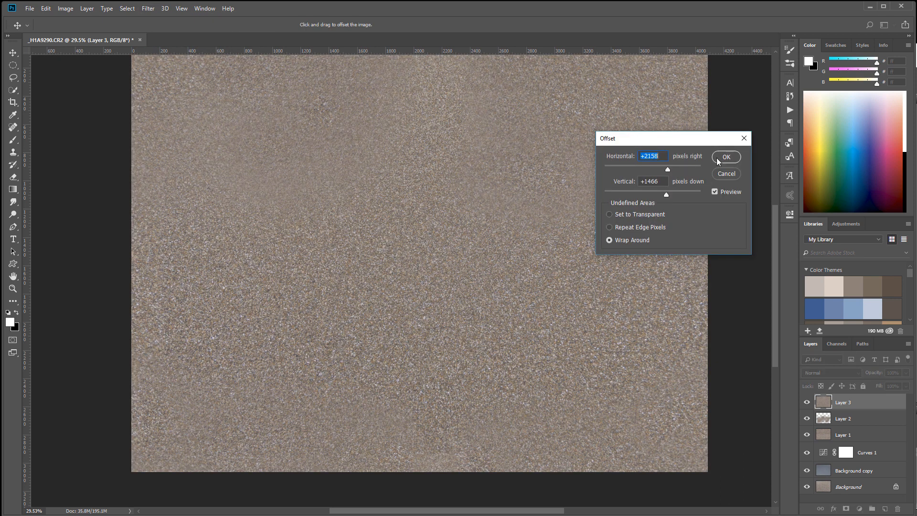
left_click(725, 157)
- Clone coarser sand grain over the smooth patches in the upper half of the offset Layer 3
key("s")
mouse_move(472, 254)
left_mouse_down()
mouse_move(475, 337)
mouse_move(457, 323)
left_mouse_up()
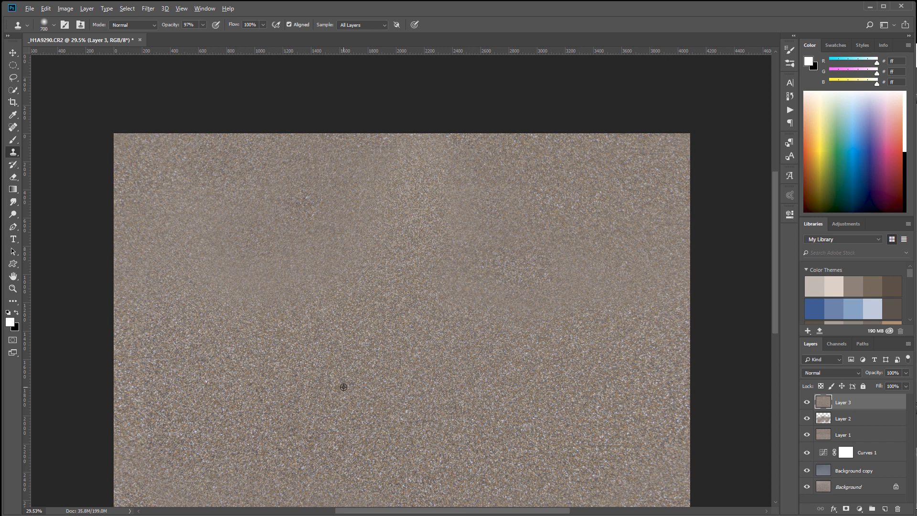
left_click(266, 273)
left_click(351, 271)
left_click(622, 341, "alt")
left_click_drag(298, 264, 304, 253)
left_click(592, 350, "alt")
left_click(462, 287)
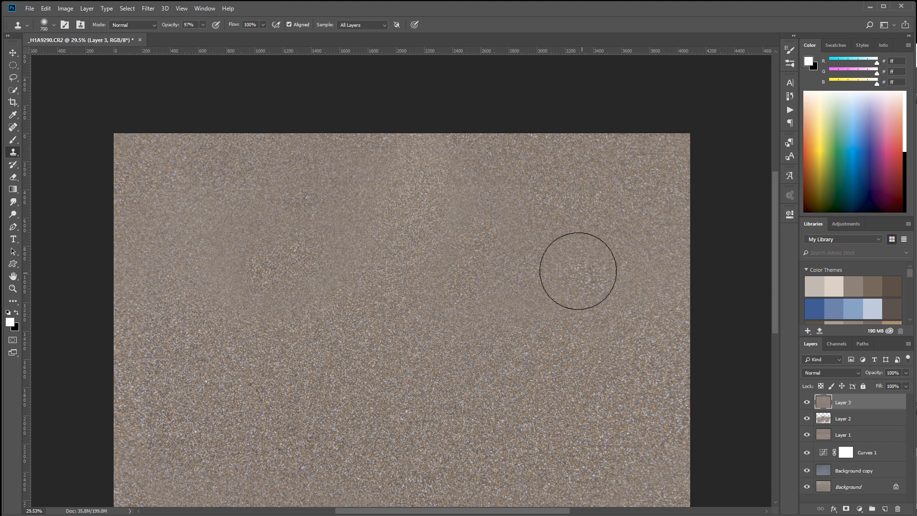
- Offset Layer 3 again by +2158 pixels horizontally and +1466 pixels vertically with Wrap Around
scroll(450, 356, "down", 2)
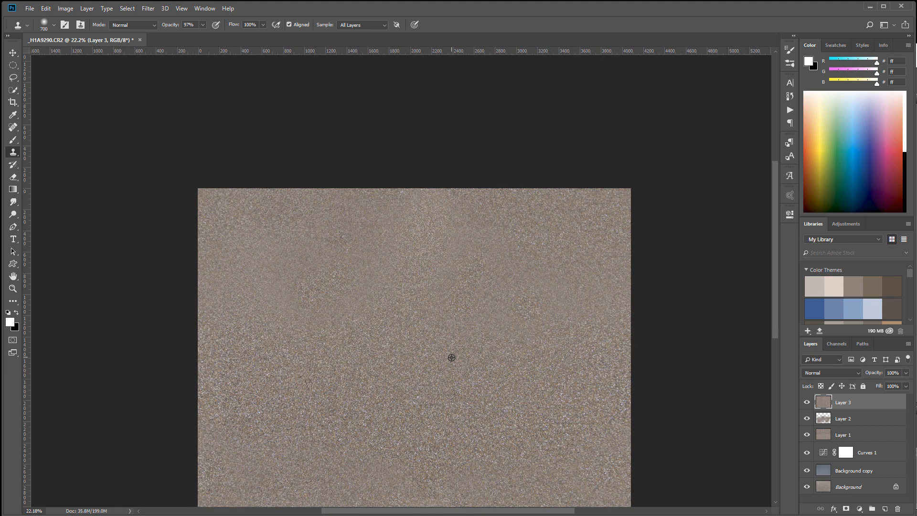
scroll(444, 374, "up", 1)
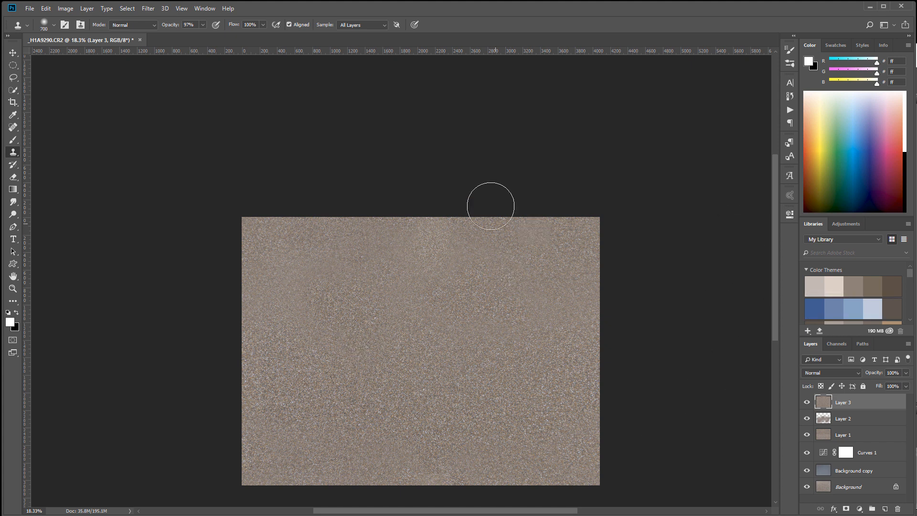
scroll(352, 370, "down", 1)
scroll(354, 385, "up", 5)
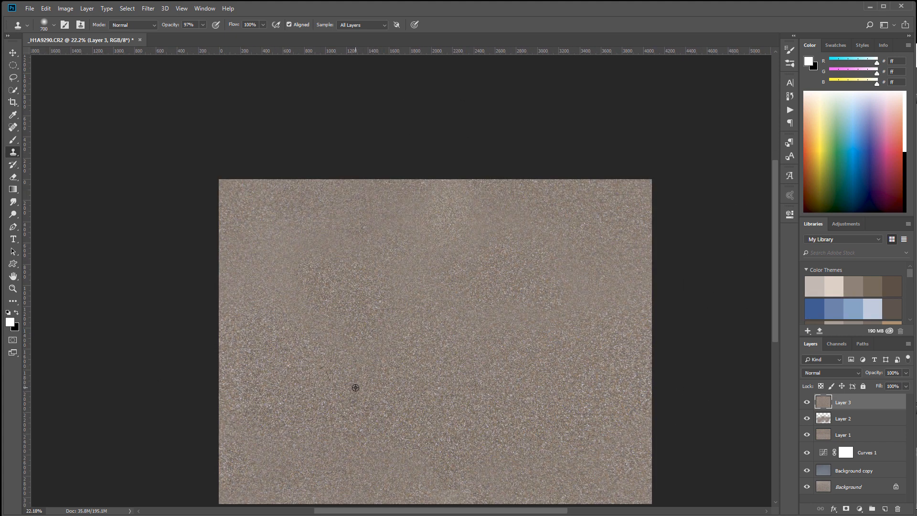
scroll(503, 326, "down", 4)
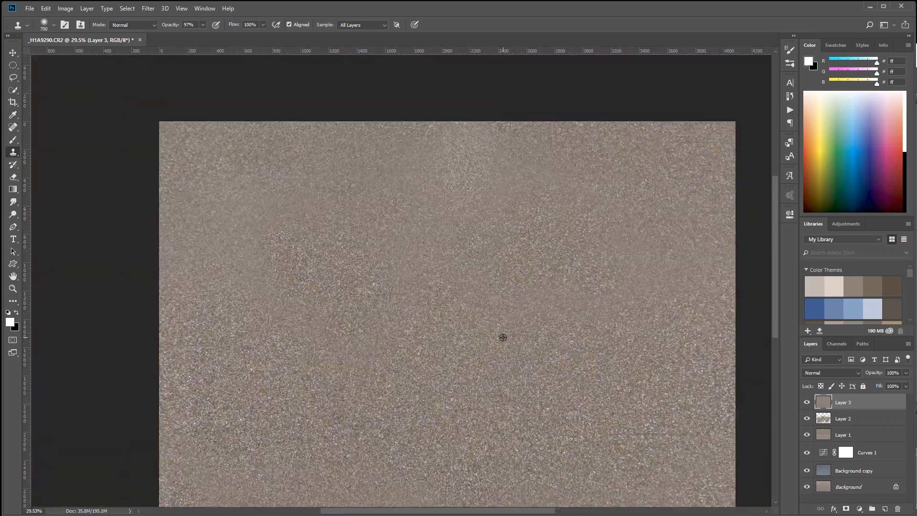
left_click_drag(603, 344, 556, 297)
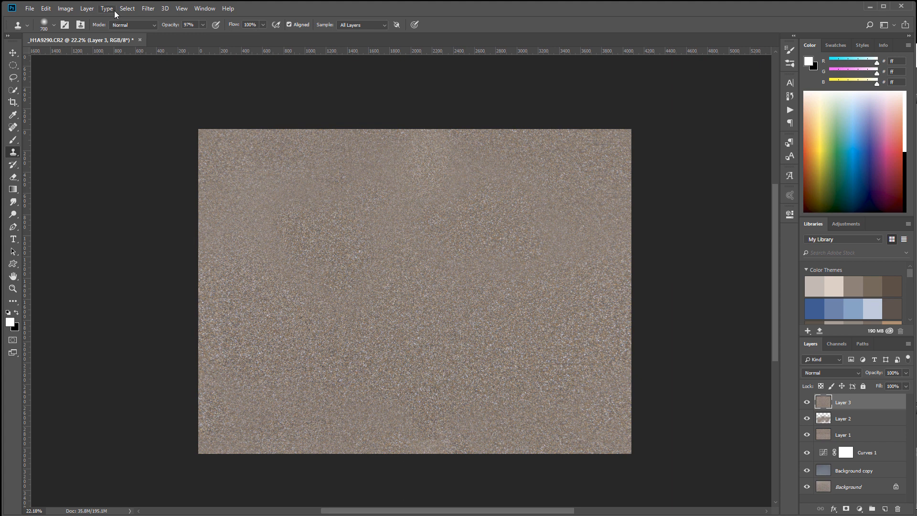
left_click(147, 10)
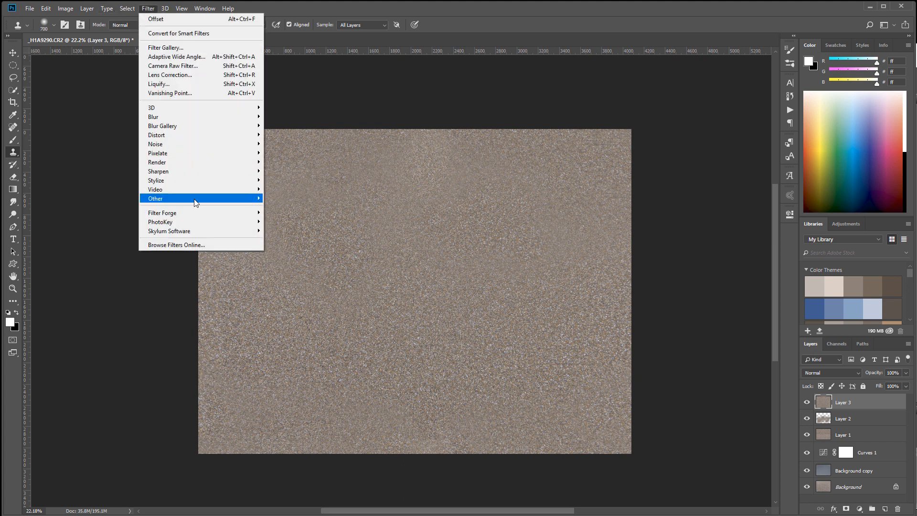
mouse_move(194, 199)
left_click(296, 243)
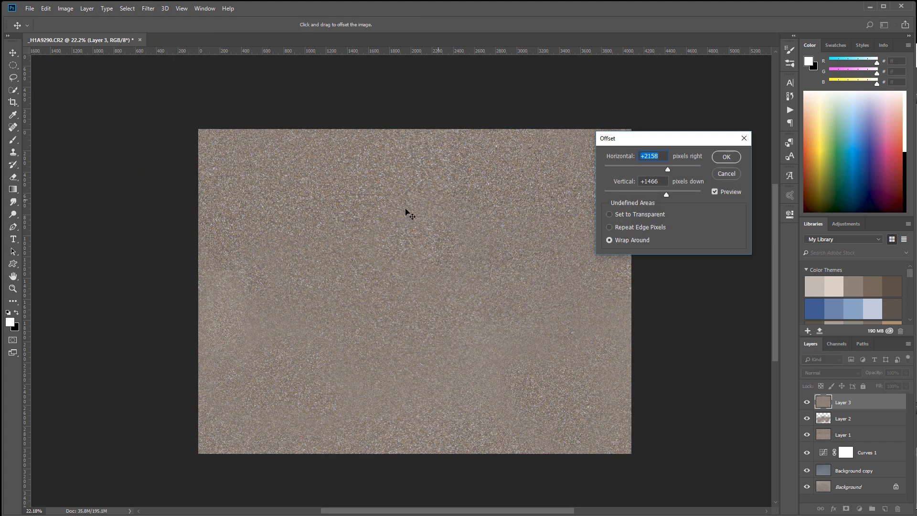
left_click_drag(658, 192, 667, 194)
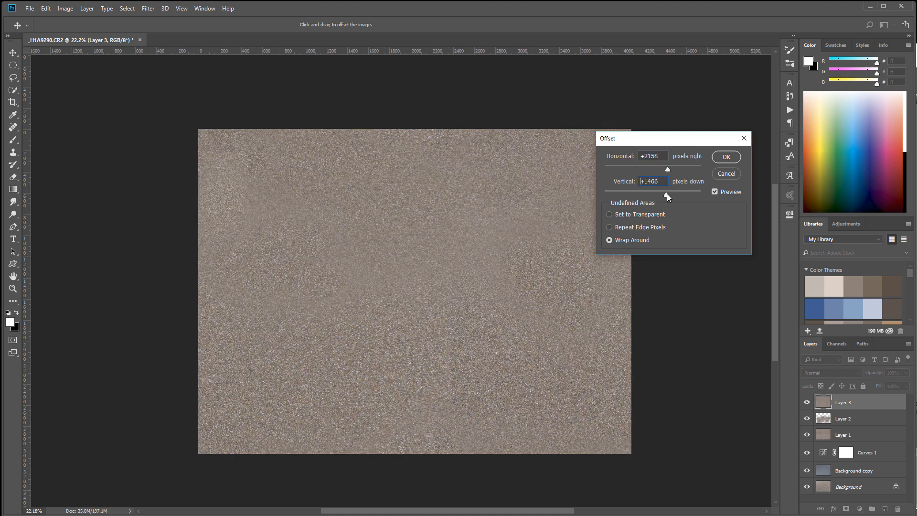
left_click(727, 158)
key("s")
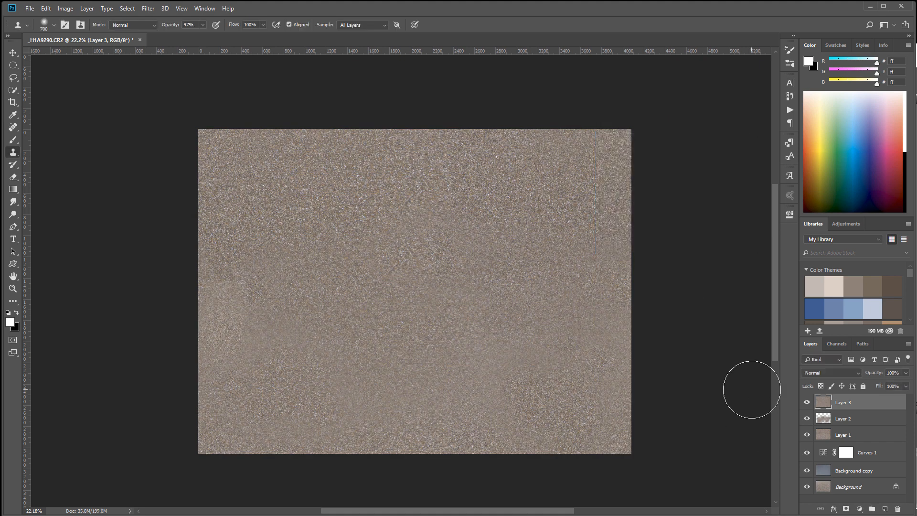
- Try a Black & White adjustment layer with Reds, Yellows and Greens at -200 and Cyans lowered, and delete it
left_click(860, 509)
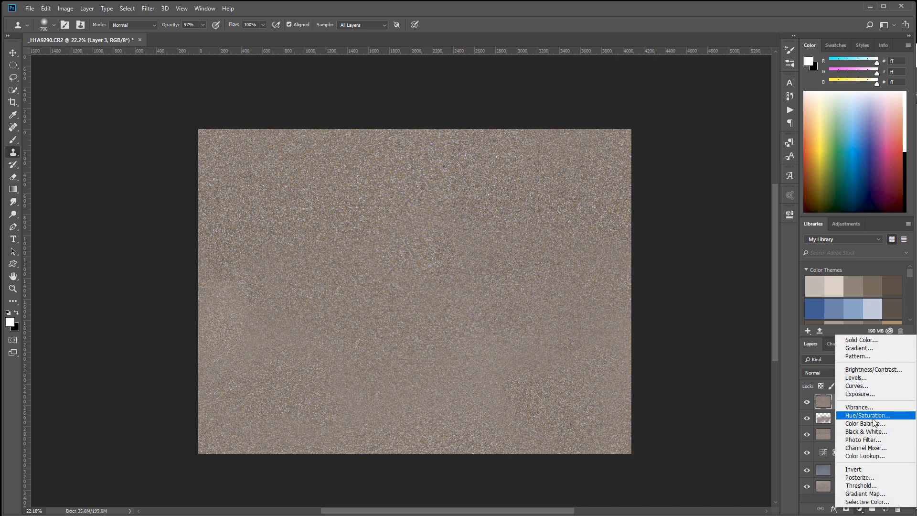
left_click(865, 431)
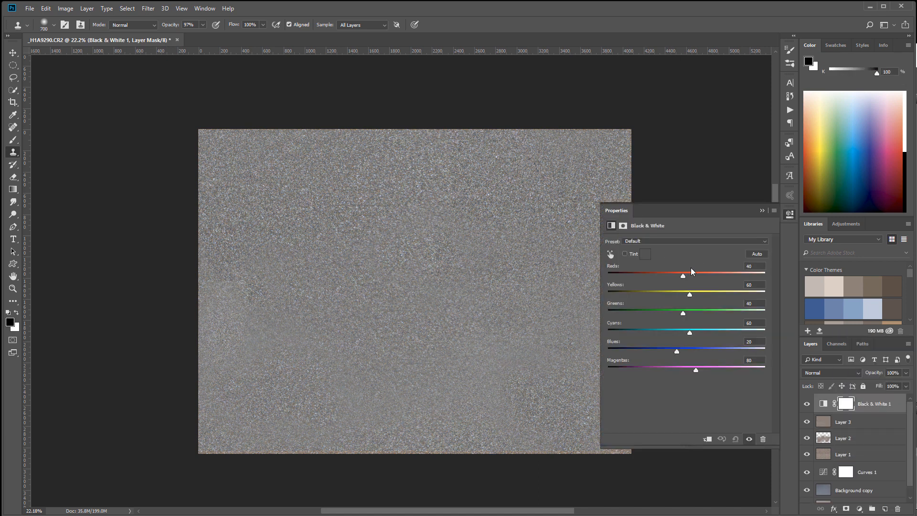
left_click_drag(682, 275, 575, 274)
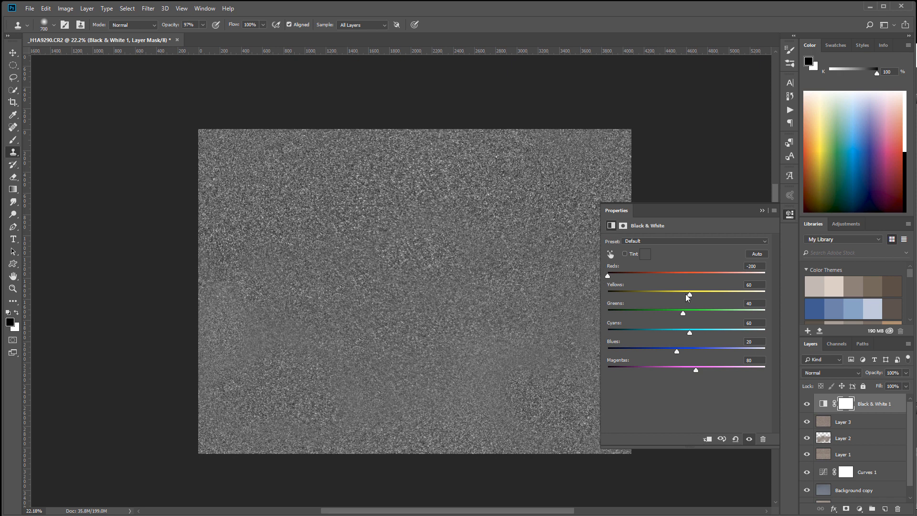
left_click_drag(686, 294, 524, 291)
left_click_drag(683, 313, 536, 320)
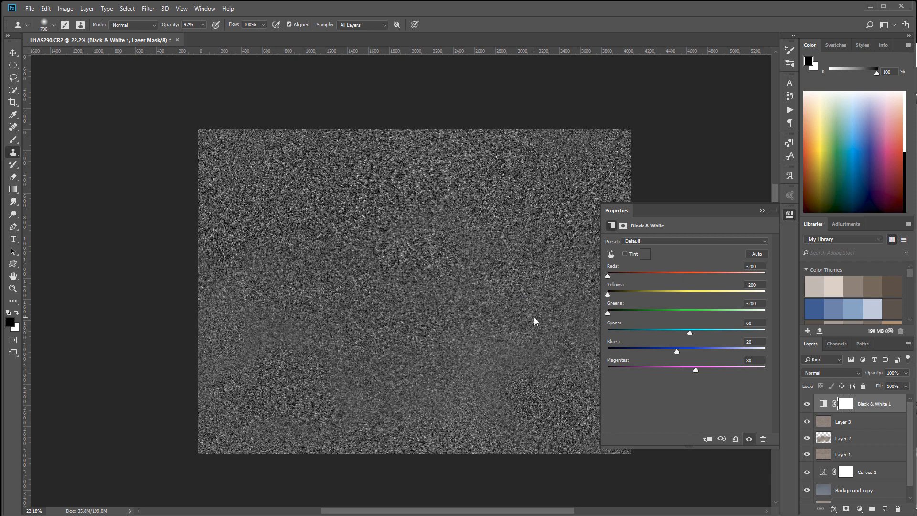
left_click_drag(689, 332, 566, 338)
left_click(786, 216)
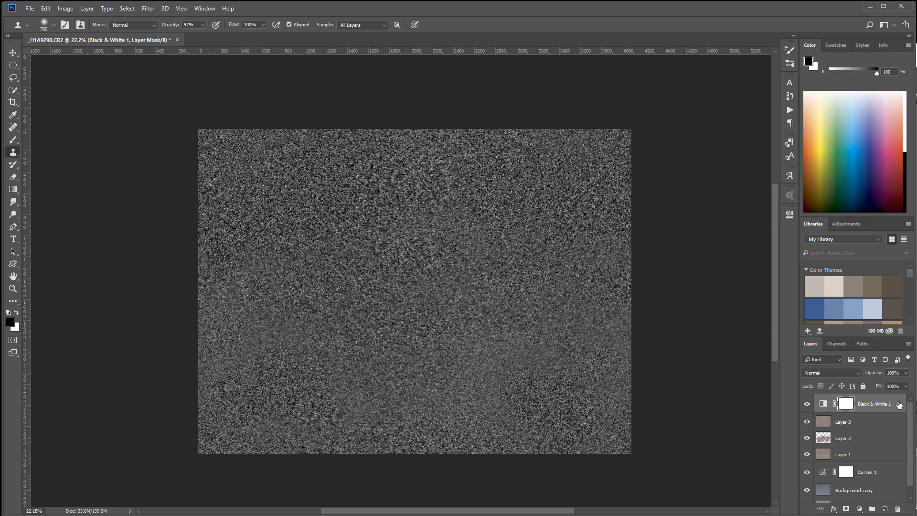
left_click_drag(887, 402, 897, 508)
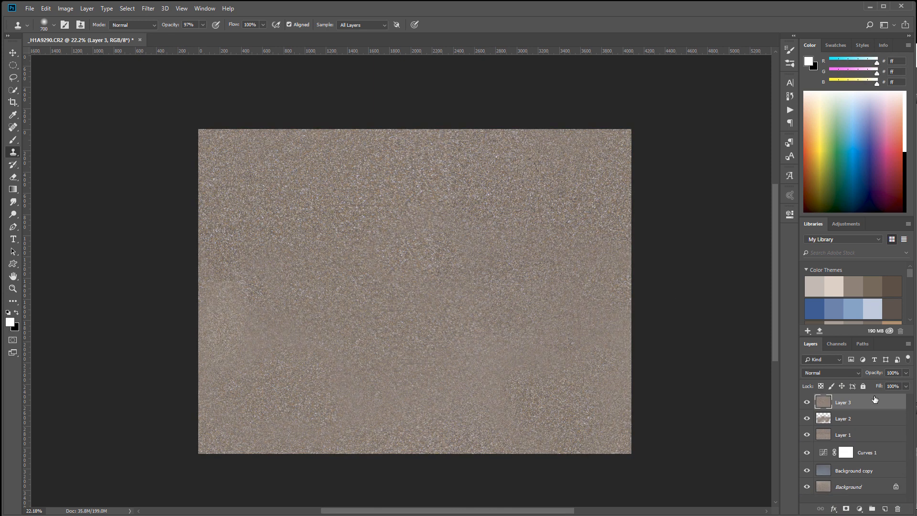
- Stamp all visible layers into a new merged layer and convert it to black and white with Reds at 42% and Yellows at 98%
key("ctrl+shift+alt+n")
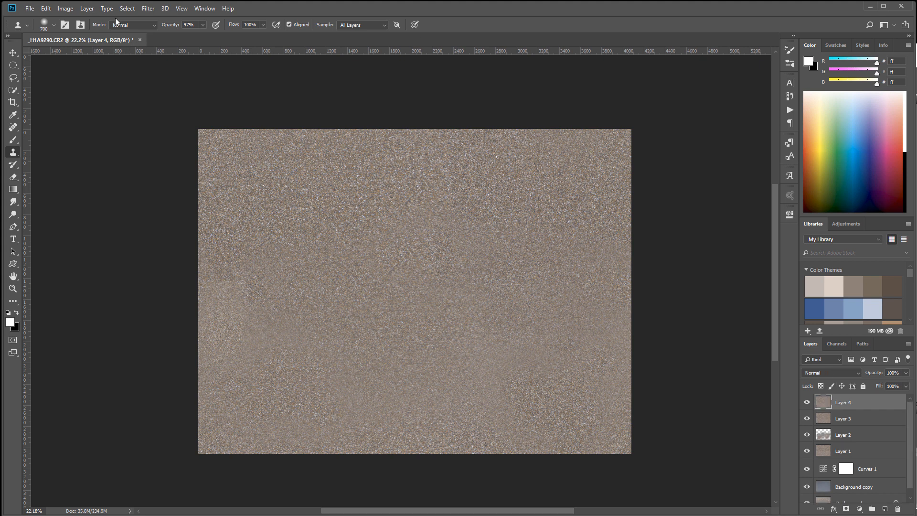
left_click(67, 8)
mouse_move(84, 34)
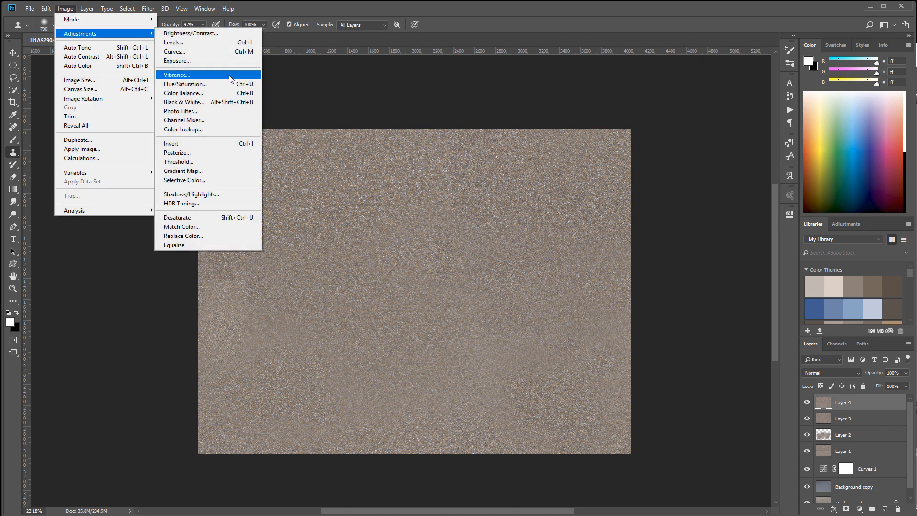
left_click(212, 104)
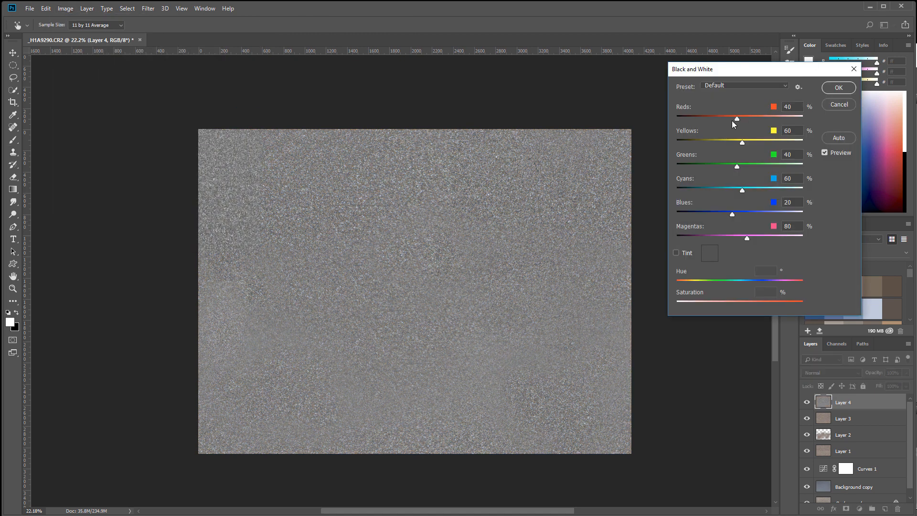
left_click_drag(739, 119, 752, 144)
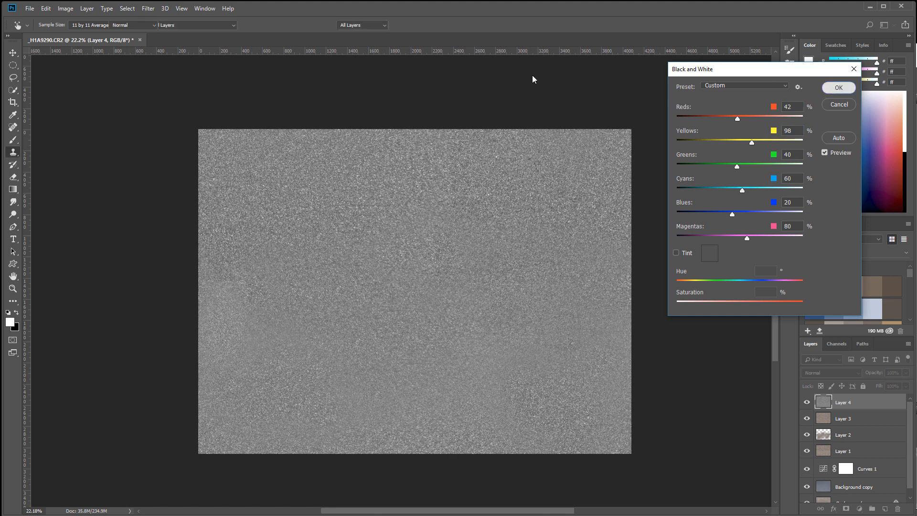
key("Escape")
key("s")
- Apply Shadows/Highlights to the grey layer: shadows amount 100%, tone 44%, radius 10 px; highlights amount 100%, tone 39%, radius 10 px
left_click(66, 8)
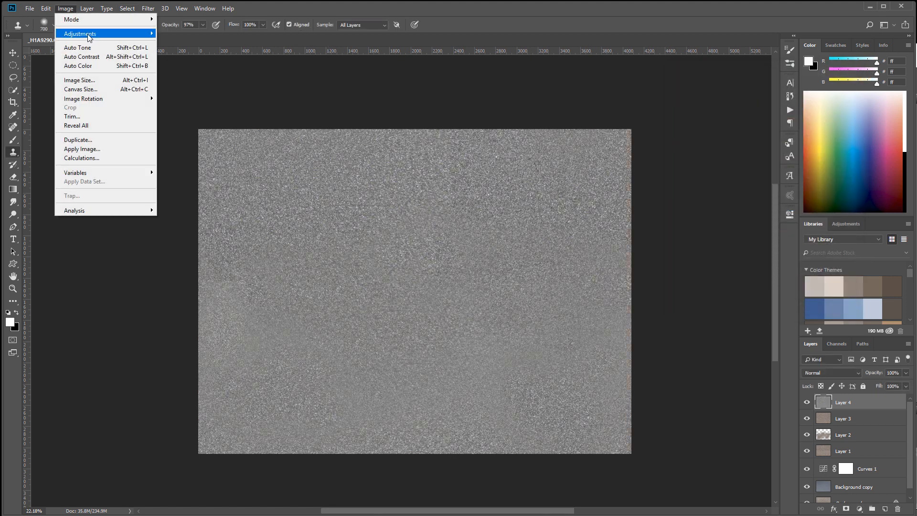
mouse_move(90, 35)
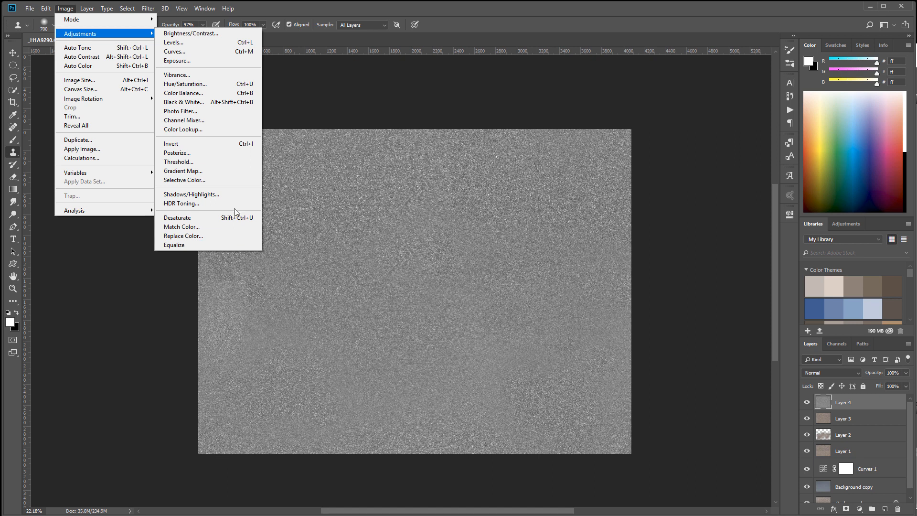
left_click(229, 195)
left_click_drag(677, 194, 671, 194)
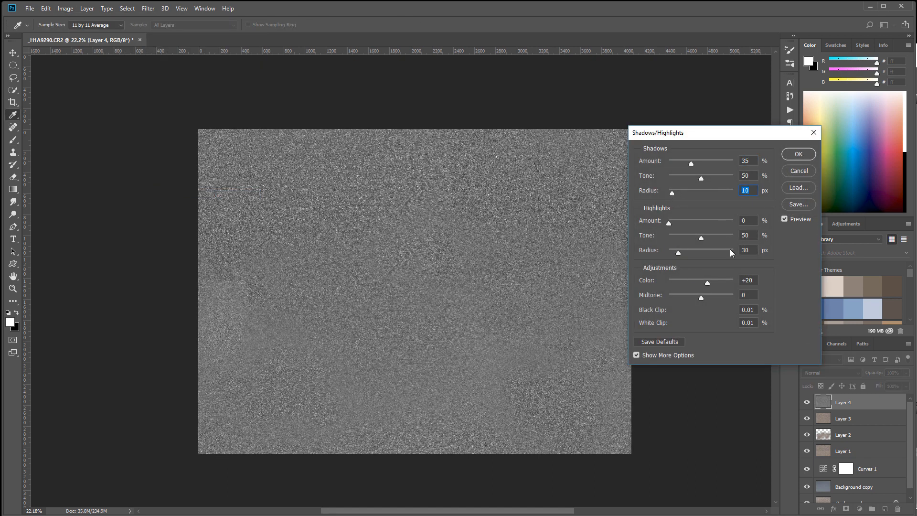
type("10")
left_click_drag(693, 163, 735, 163)
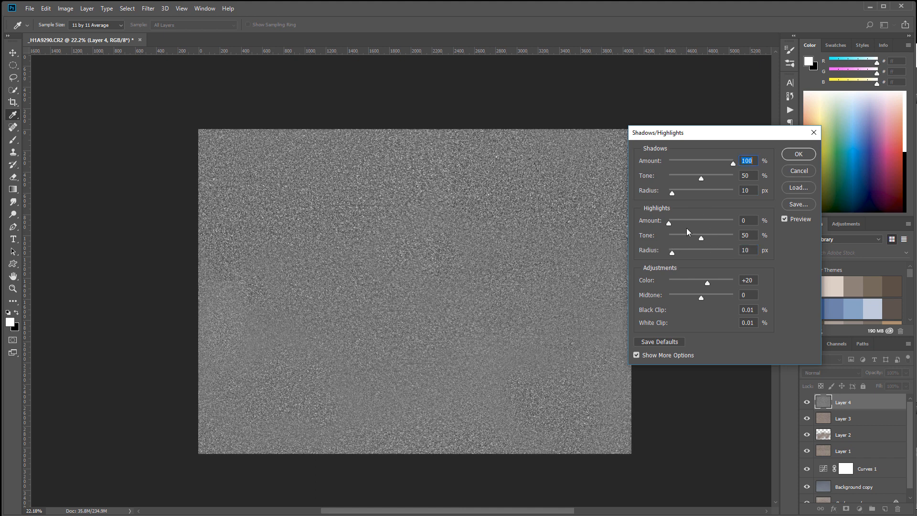
left_click_drag(669, 223, 806, 222)
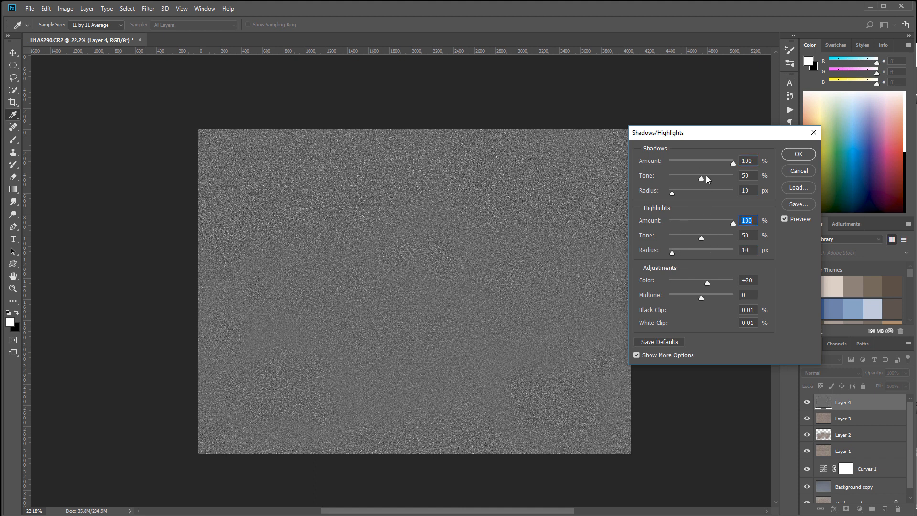
mouse_move(701, 179)
left_mouse_down()
mouse_move(708, 179)
mouse_move(697, 179)
left_mouse_up()
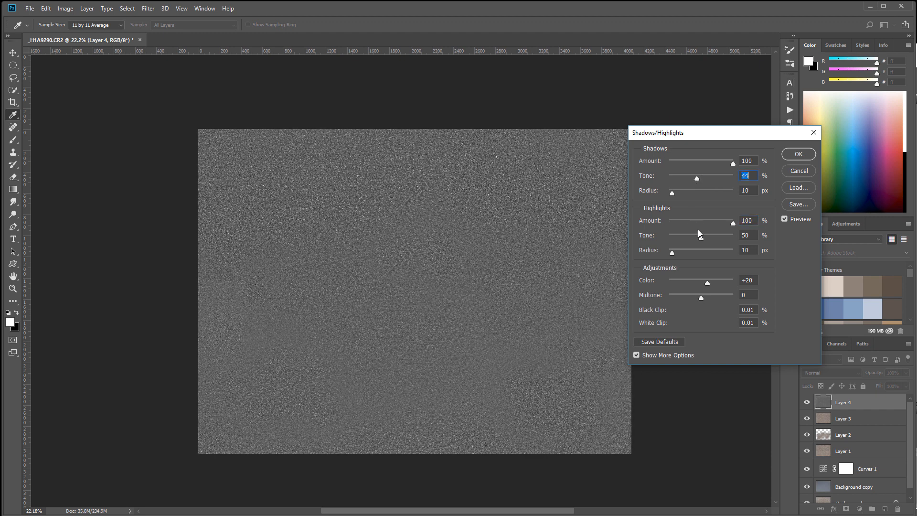
left_click_drag(699, 238, 694, 239)
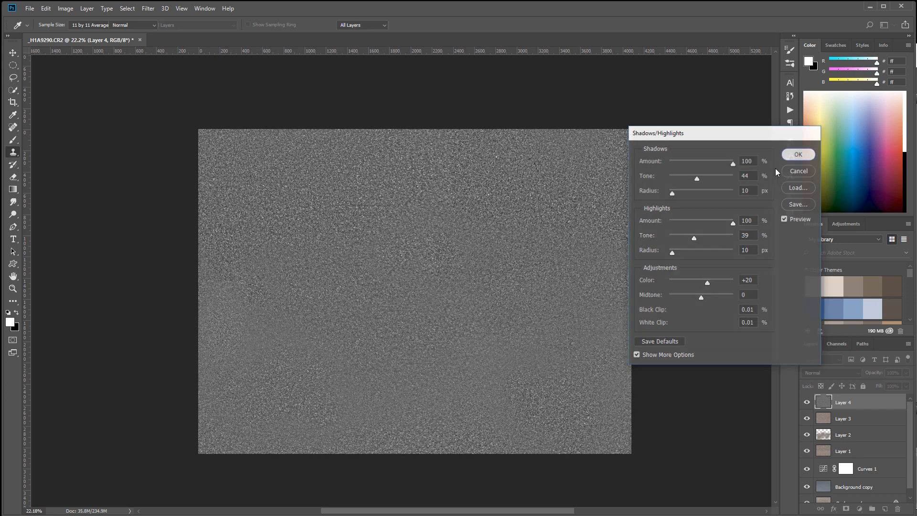
left_click(798, 154)
key("s")
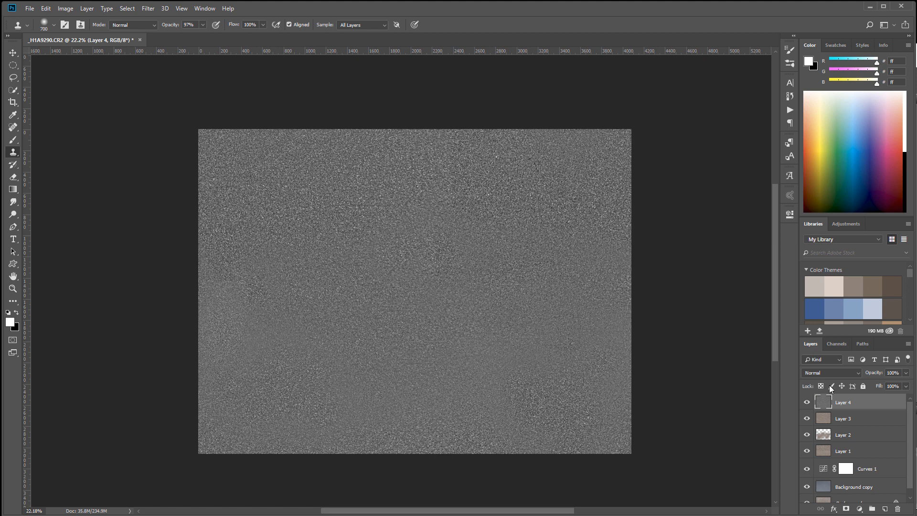
- Blend the grey Layer 4 as Soft Light, compare the image with and without it, and set its opacity to 49%
left_click(844, 374)
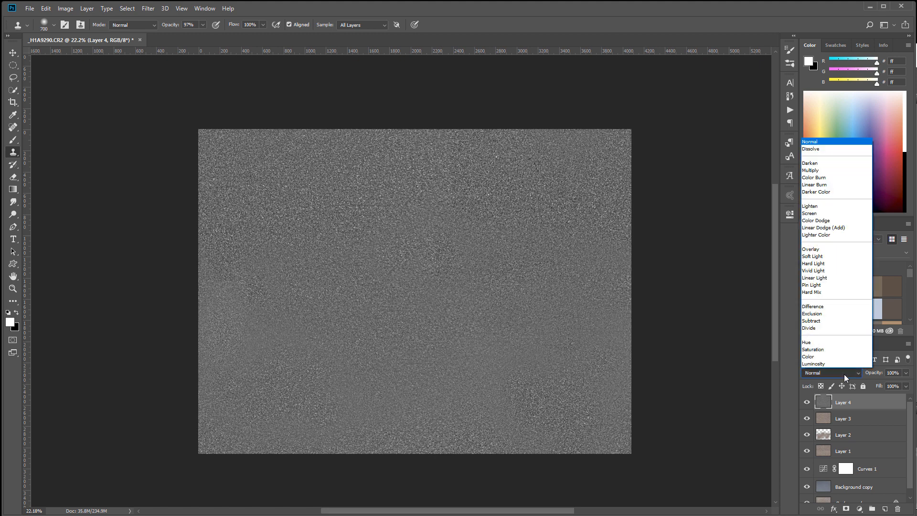
left_click(826, 257)
left_click(806, 403)
left_click(807, 404)
left_click(807, 403)
left_click(807, 404)
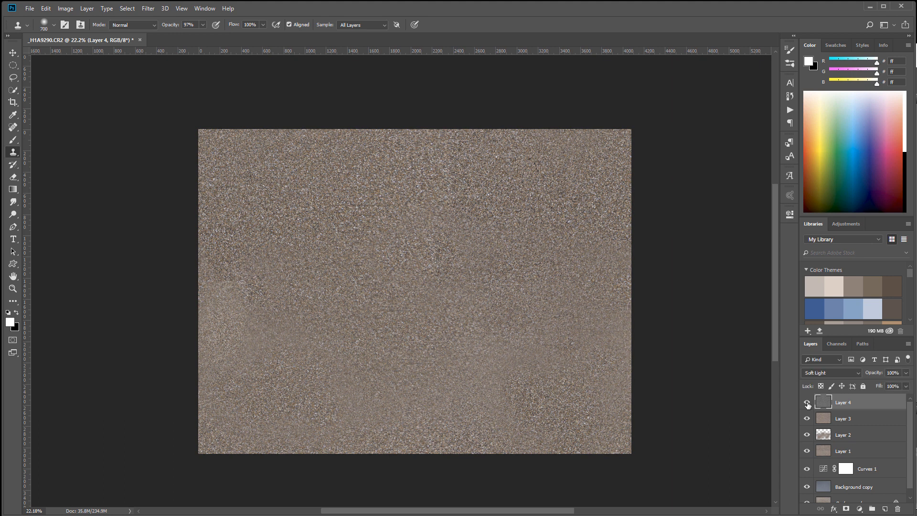
left_click(906, 374)
mouse_move(906, 385)
left_mouse_down()
mouse_move(845, 387)
mouse_move(908, 387)
mouse_move(865, 391)
mouse_move(884, 387)
left_mouse_up()
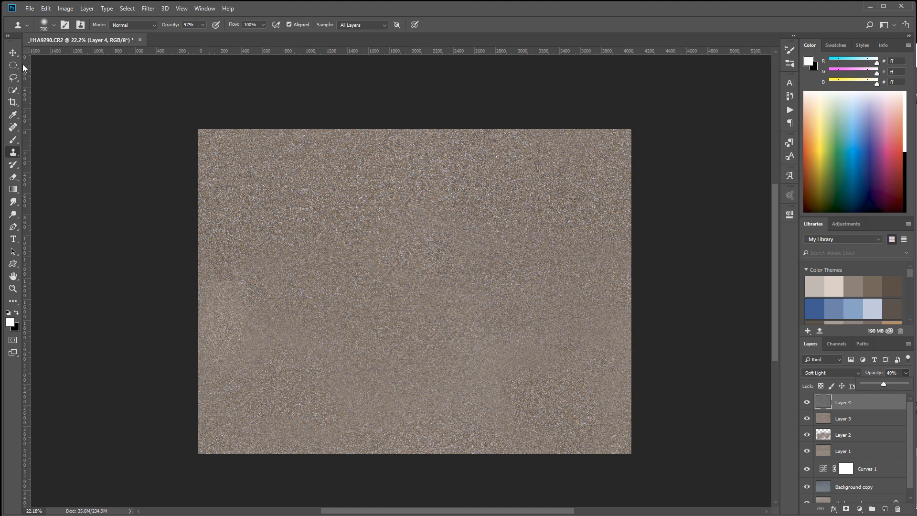
- Stamp all visible layers into a new merged layer and sharpen it with Unsharp Mask at 29% amount and 2.0 pixels radius
left_click(13, 52)
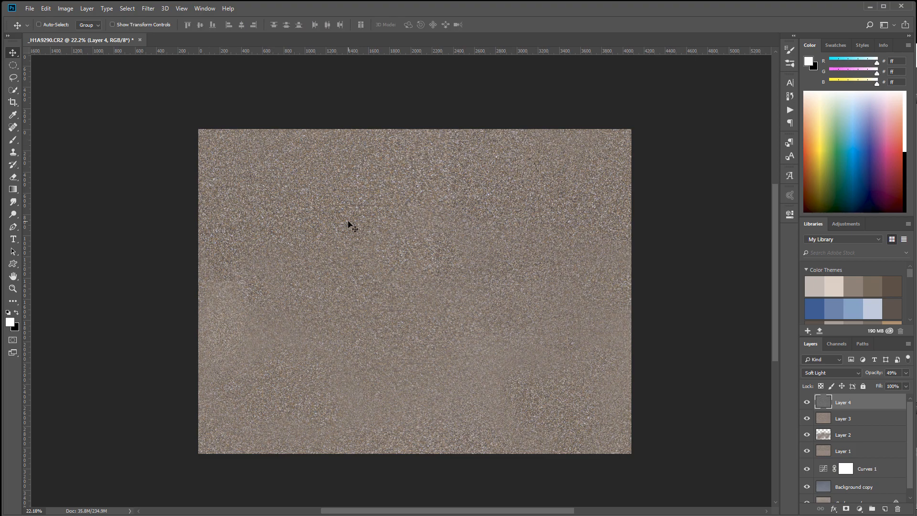
scroll(372, 236, "up", 1)
scroll(463, 315, "up", 5)
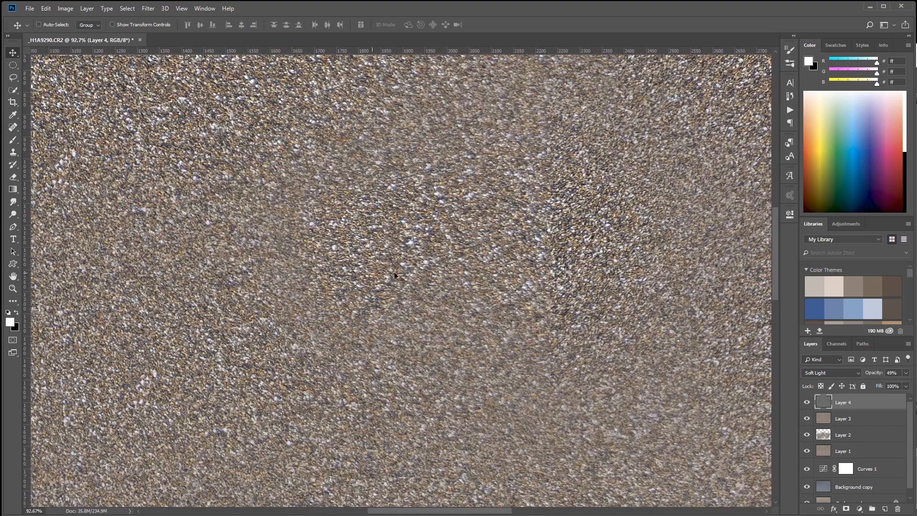
scroll(431, 316, "down", 7)
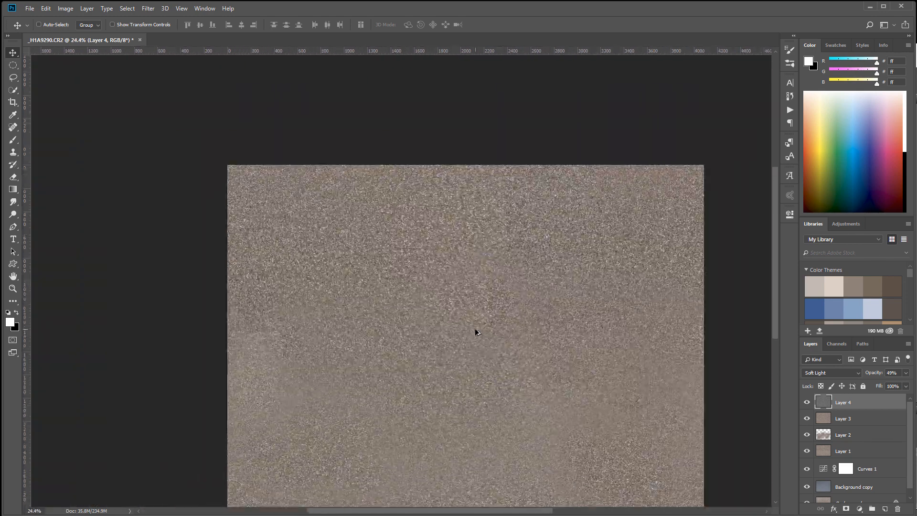
left_click_drag(569, 362, 542, 316)
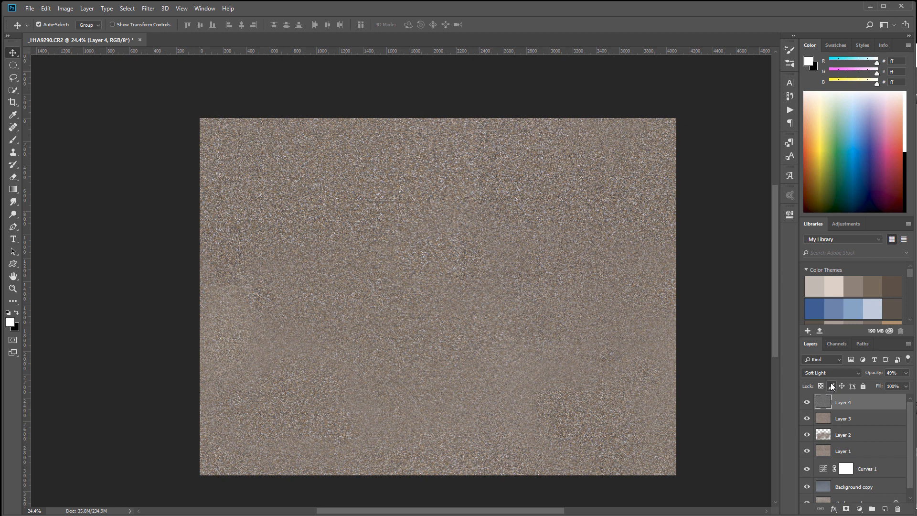
key("ctrl+shift+alt+e")
left_click(148, 8)
mouse_move(231, 172)
left_click(300, 216)
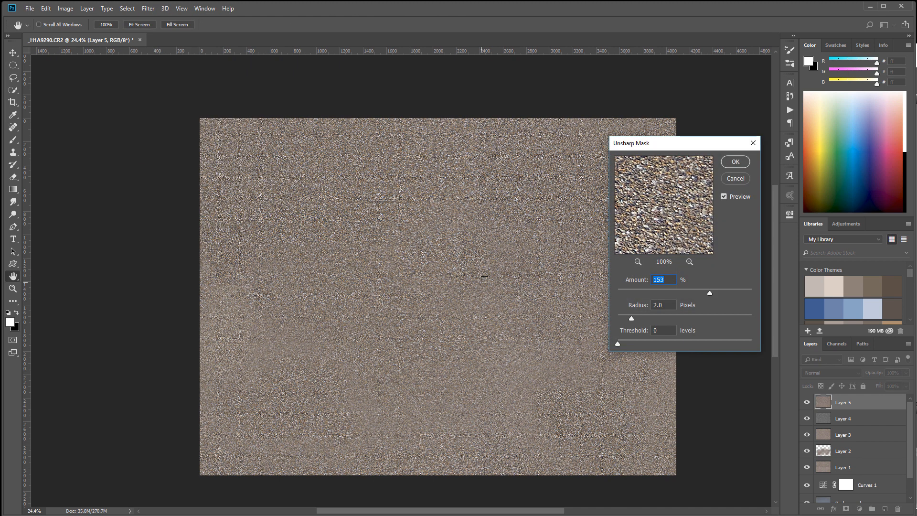
left_click(515, 305)
left_click_drag(741, 290, 639, 299)
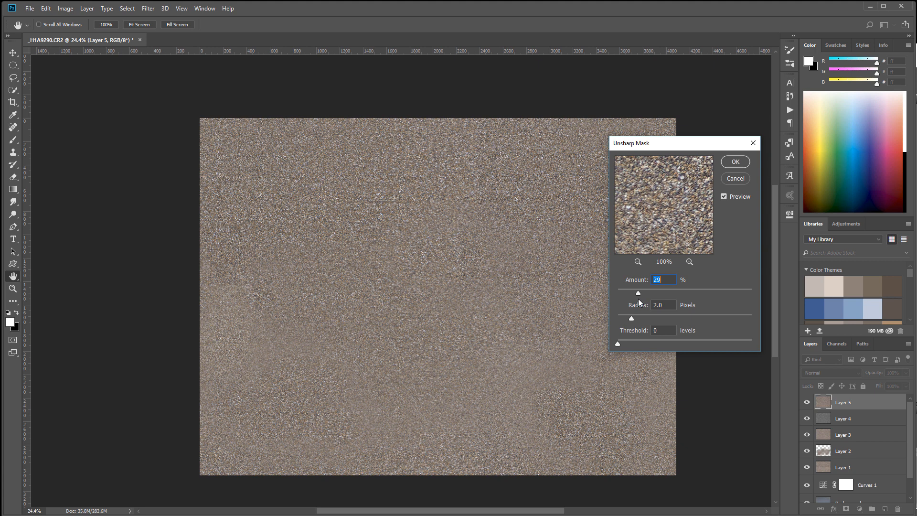
left_click(743, 162)
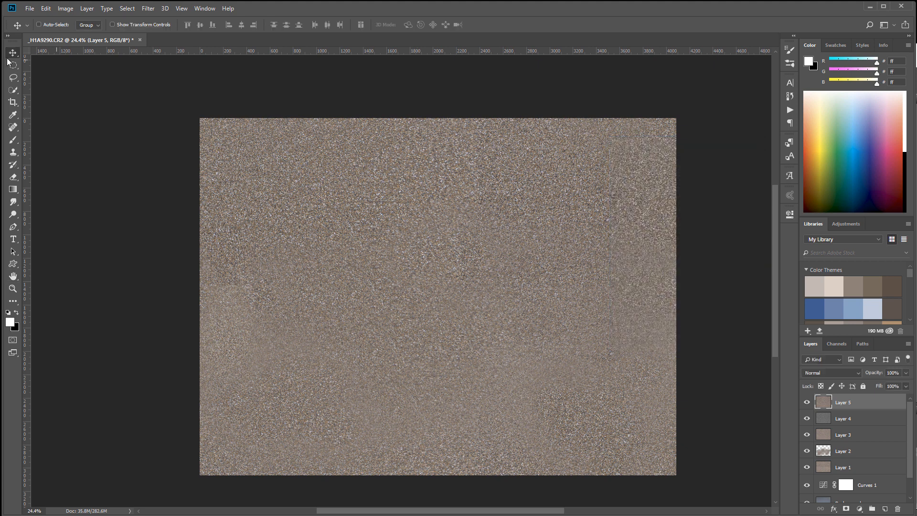
- Examine the sharpened sand texture up close and as a whole for uneven grain, and look through the layer stack
scroll(403, 230, "down", 2)
scroll(404, 230, "up", 5)
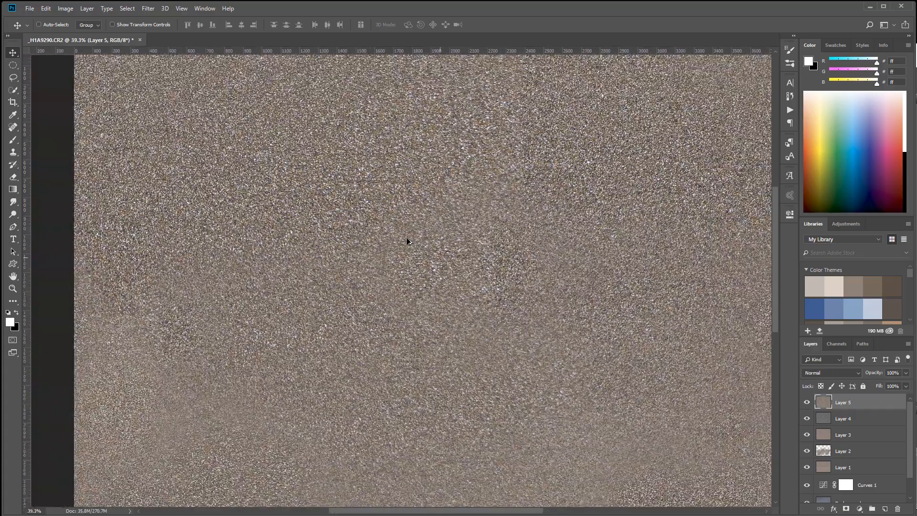
scroll(406, 238, "down", 2)
left_click_drag(626, 338, 641, 268)
scroll(507, 192, "down", 2)
left_click_drag(581, 250, 526, 242)
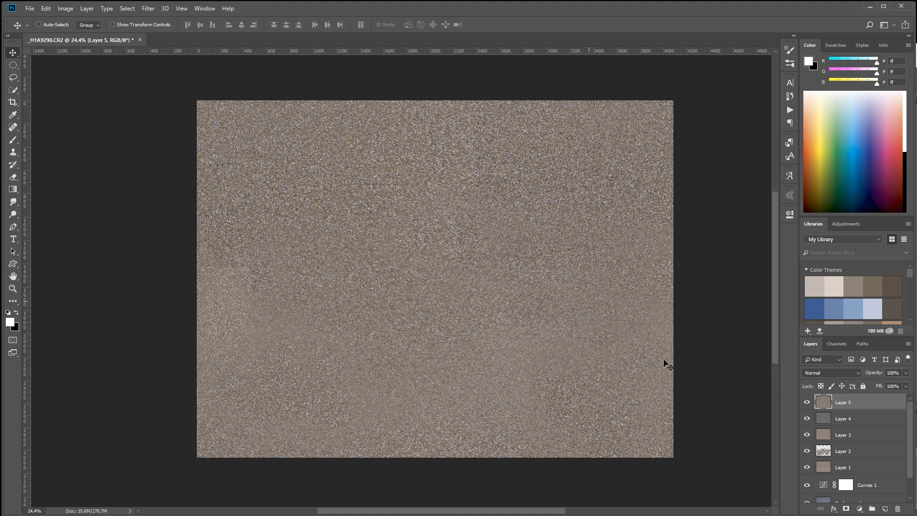
scroll(841, 442, "down", 2)
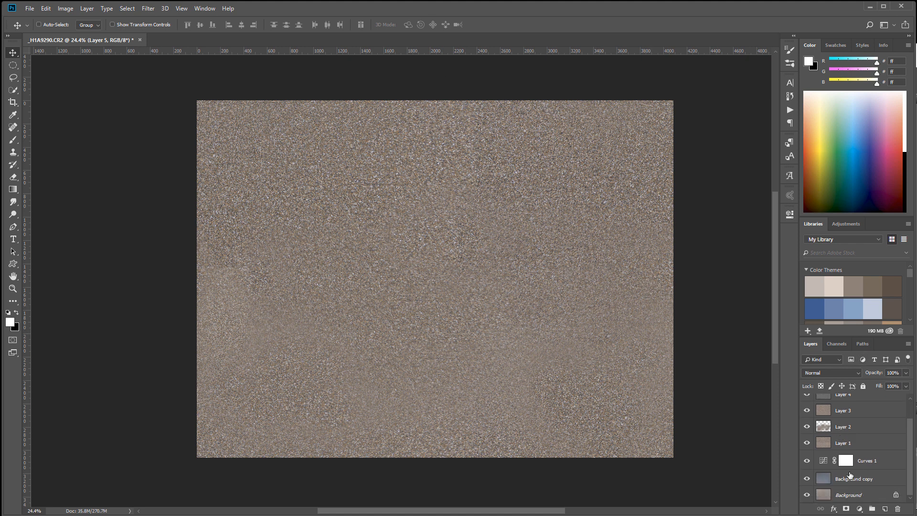